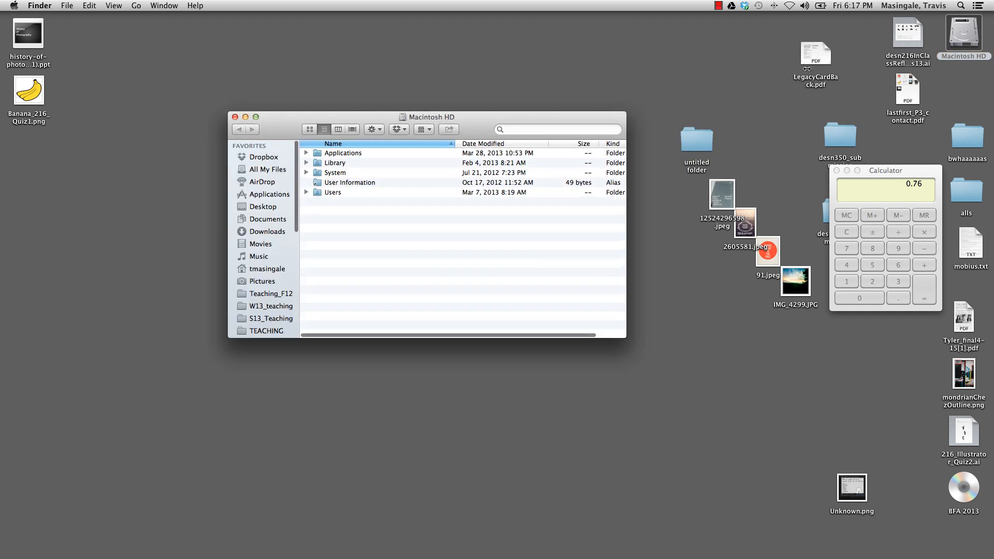
Launch Adobe Bridge CS6 from its folder in Applications on Macintosh HD
{"action": "left_click", "coordinate": [319, 155]}
{"action": "double_click", "coordinate": [319, 155]}
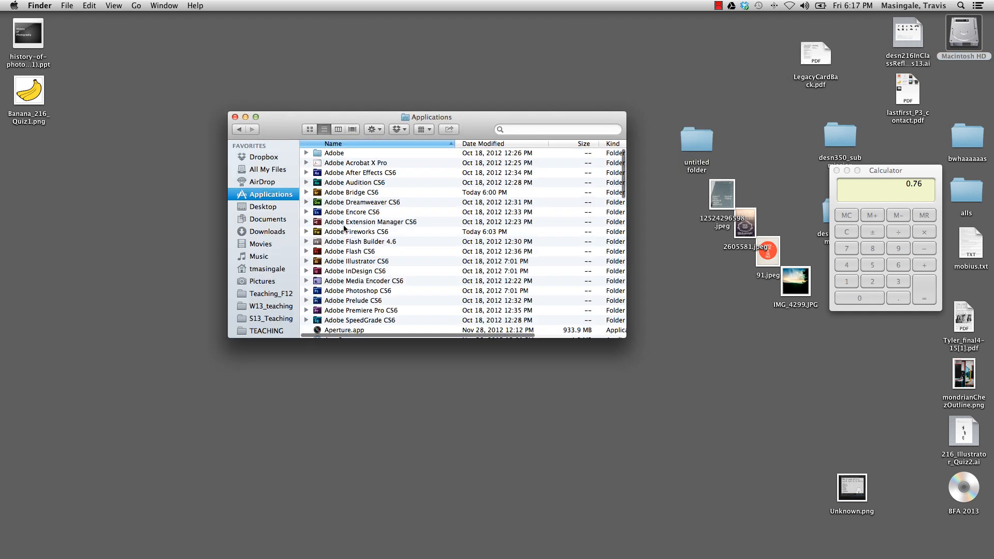
{"action": "double_click", "coordinate": [354, 192]}
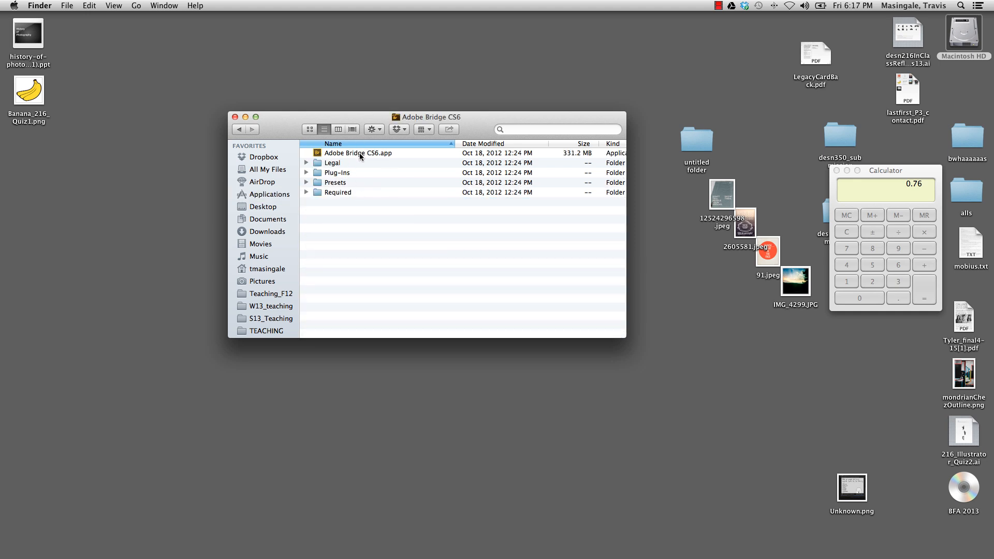
{"action": "double_click", "coordinate": [359, 153]}
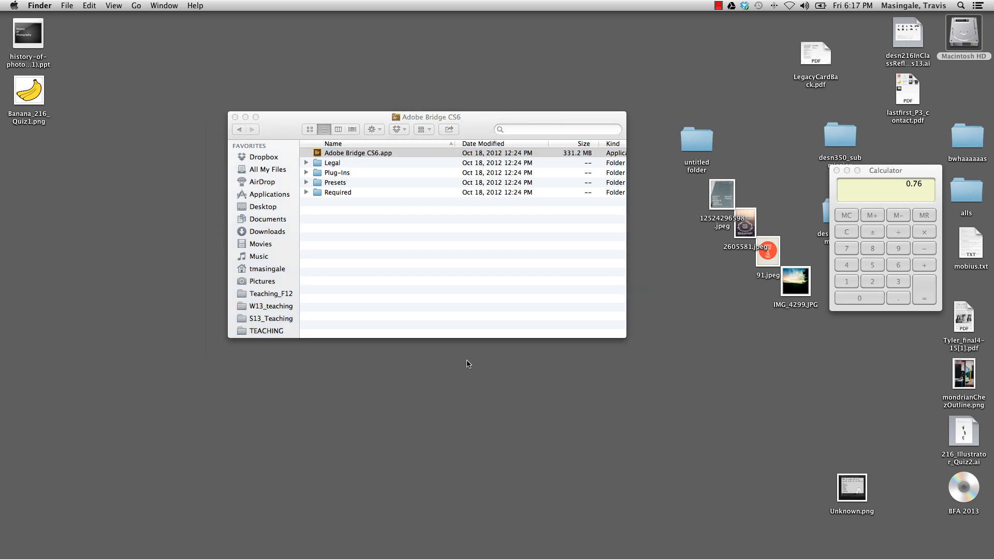
{"action": "mouse_move", "coordinate": [611, 558]}
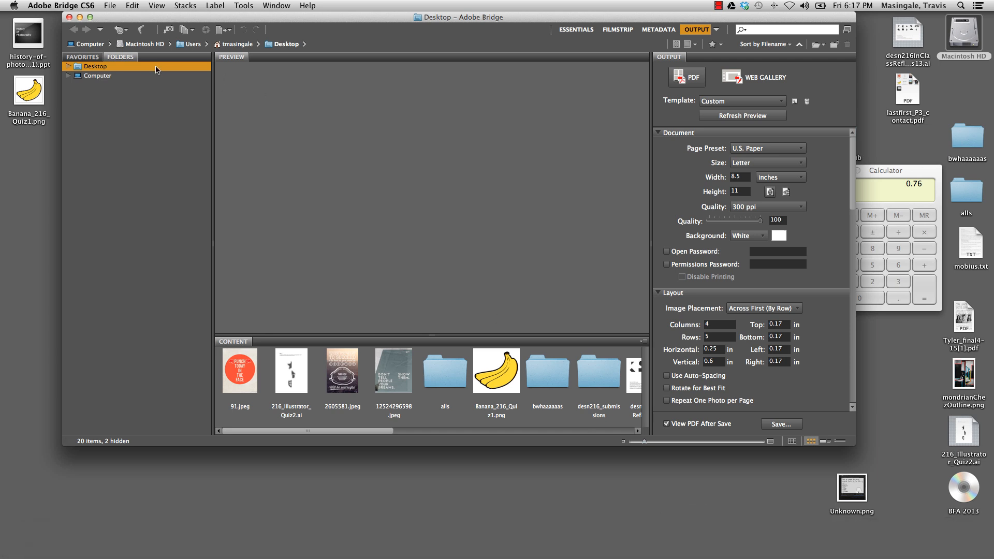
Browse from Computer through Macintosh HD, Users and the home folder to the Desktop folder
{"action": "left_click", "coordinate": [71, 67]}
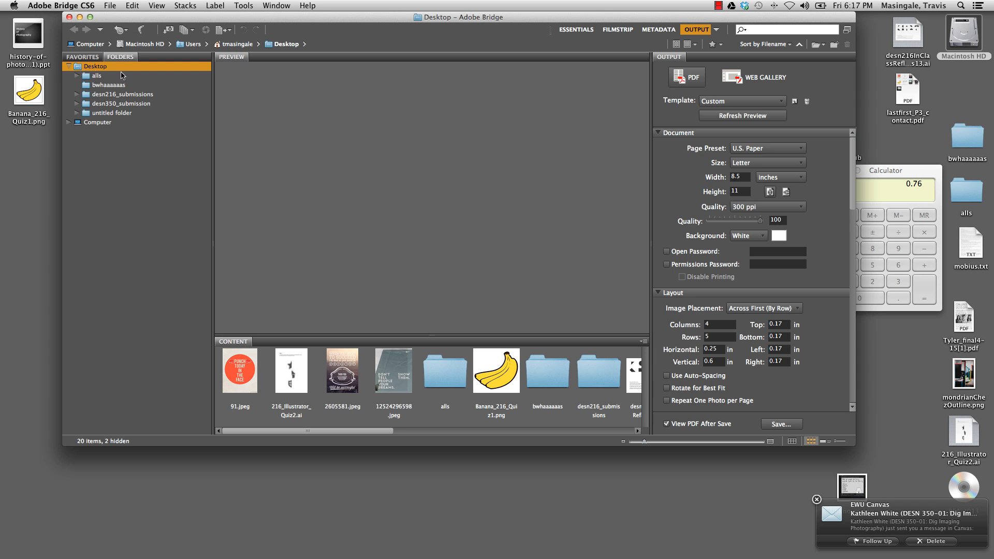
{"action": "left_click", "coordinate": [70, 67]}
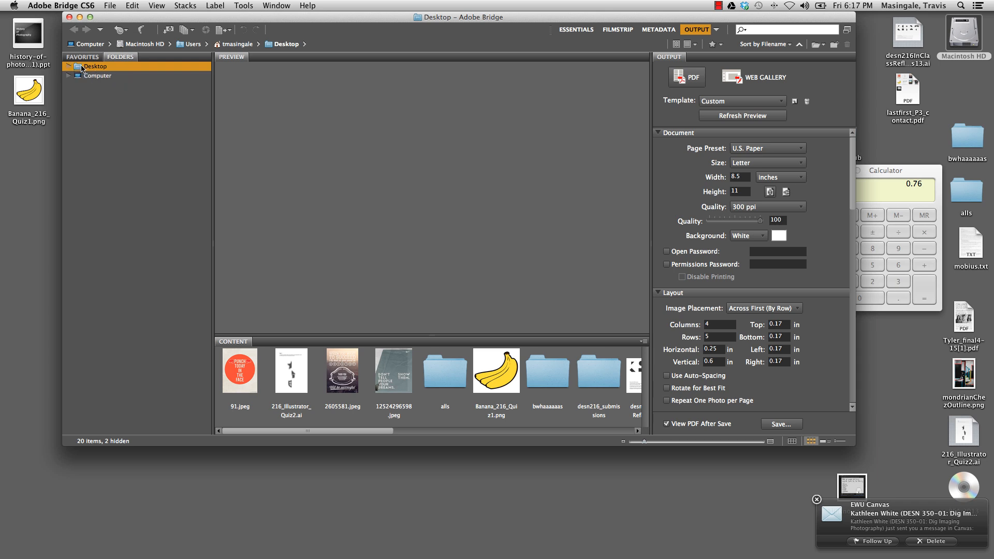
{"action": "left_click", "coordinate": [82, 75]}
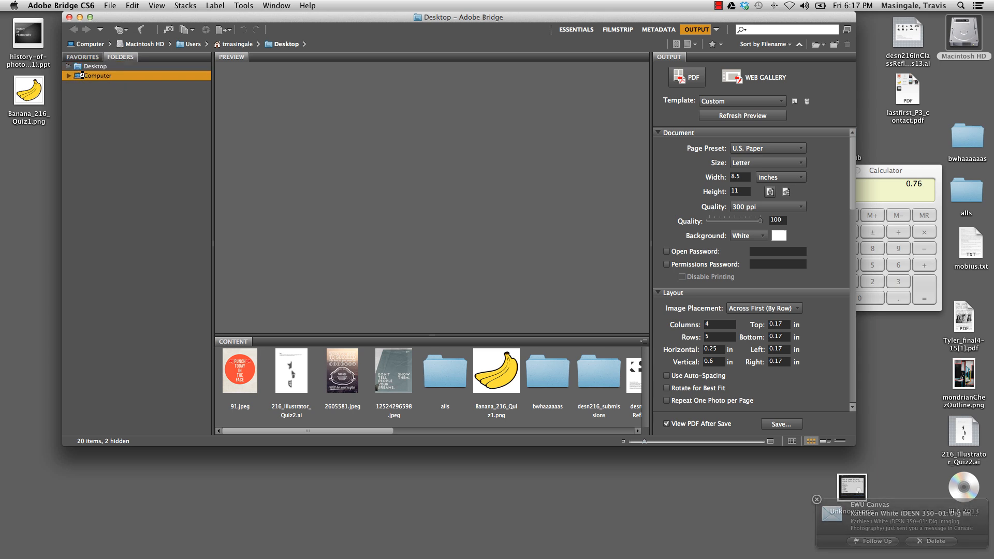
{"action": "left_click", "coordinate": [299, 384]}
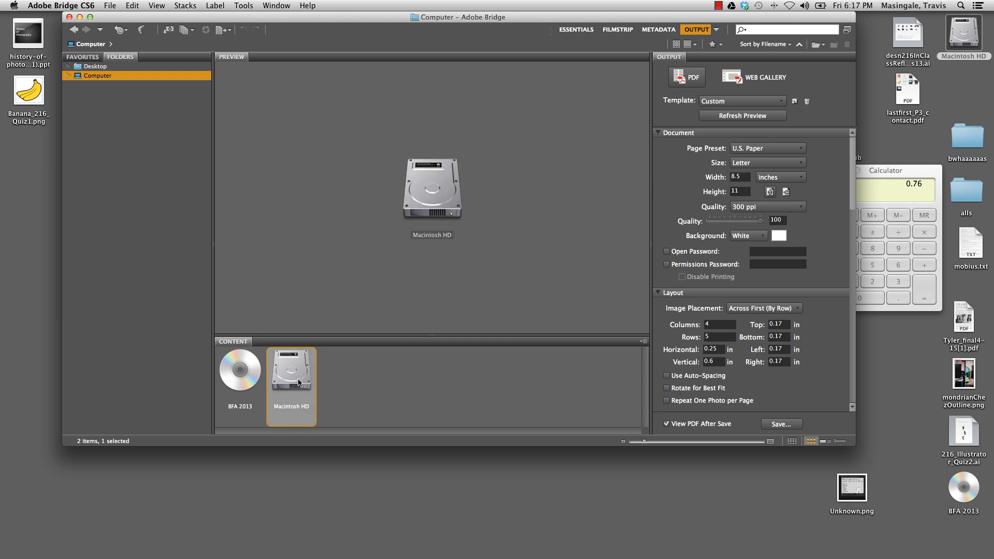
{"action": "double_click", "coordinate": [298, 383]}
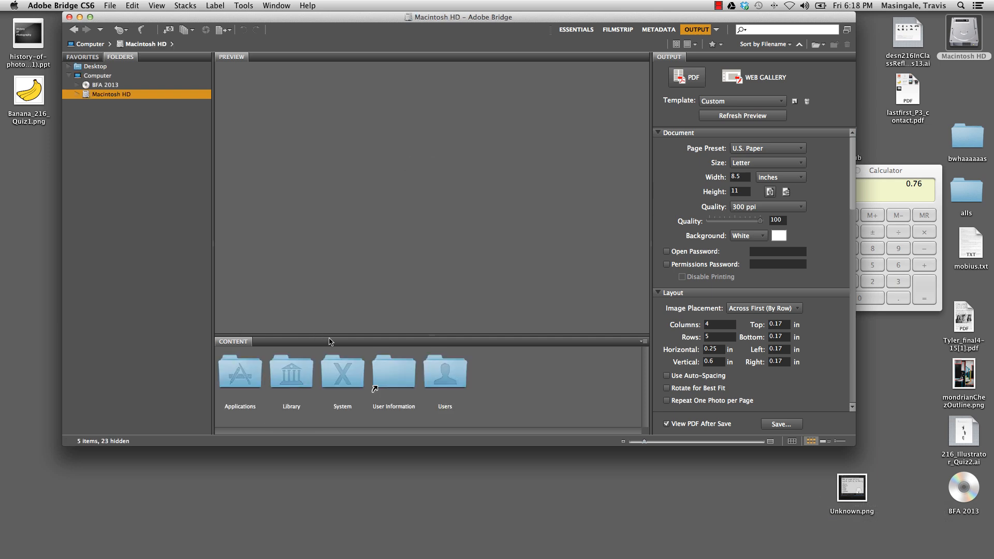
{"action": "double_click", "coordinate": [461, 385]}
{"action": "double_click", "coordinate": [347, 376]}
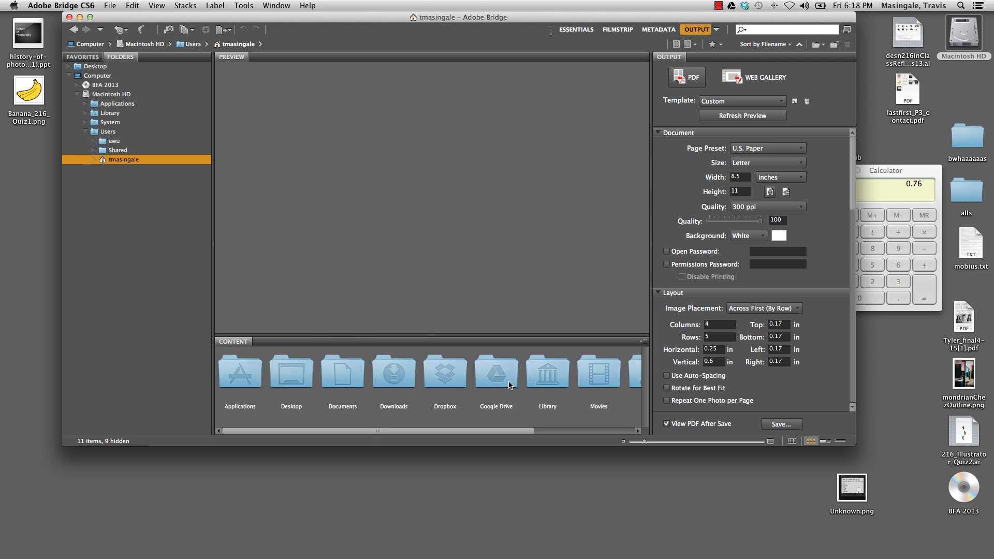
{"action": "double_click", "coordinate": [292, 390]}
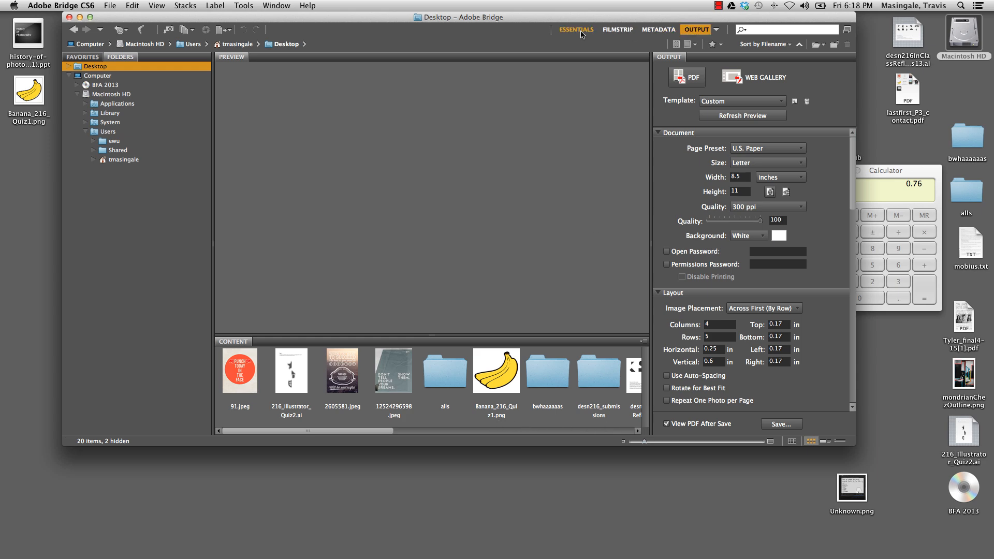
Switch to the Essentials workspace and return to the Output workspace
{"action": "left_click_drag", "start_coordinate": [581, 39], "coordinate": [620, 76]}
{"action": "left_click", "coordinate": [615, 67]}
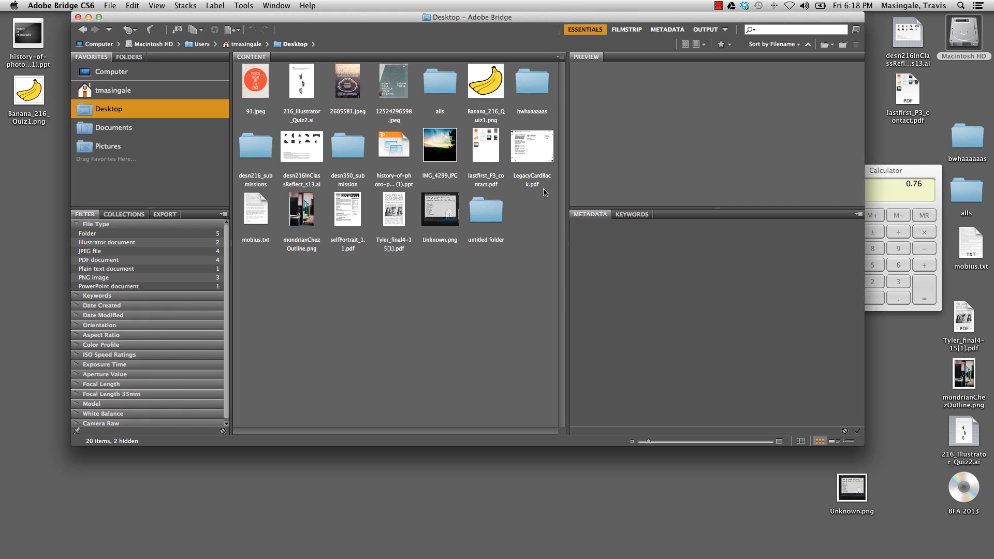
{"action": "left_click", "coordinate": [705, 31]}
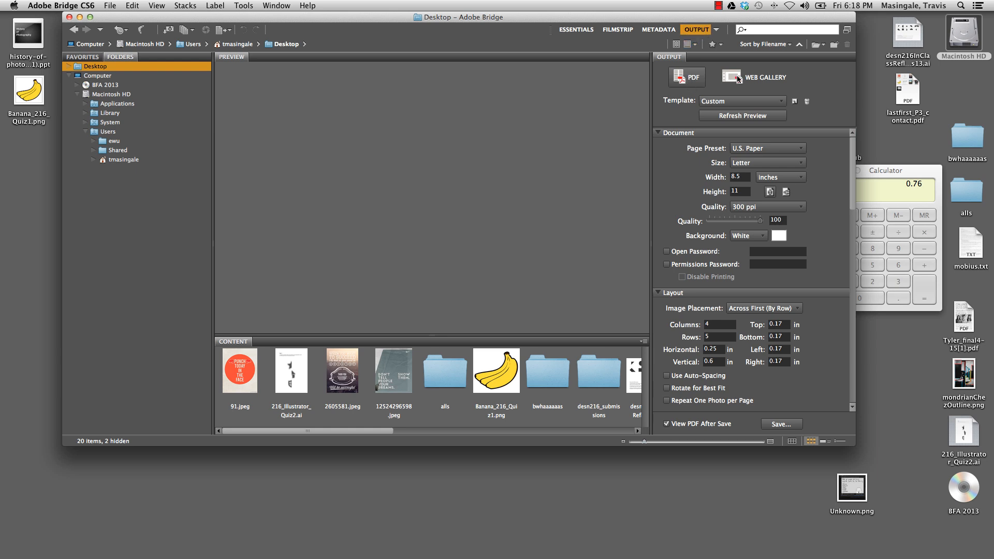
Apply the 4*5 Contact Sheet template to the PDF output
{"action": "left_click", "coordinate": [718, 102]}
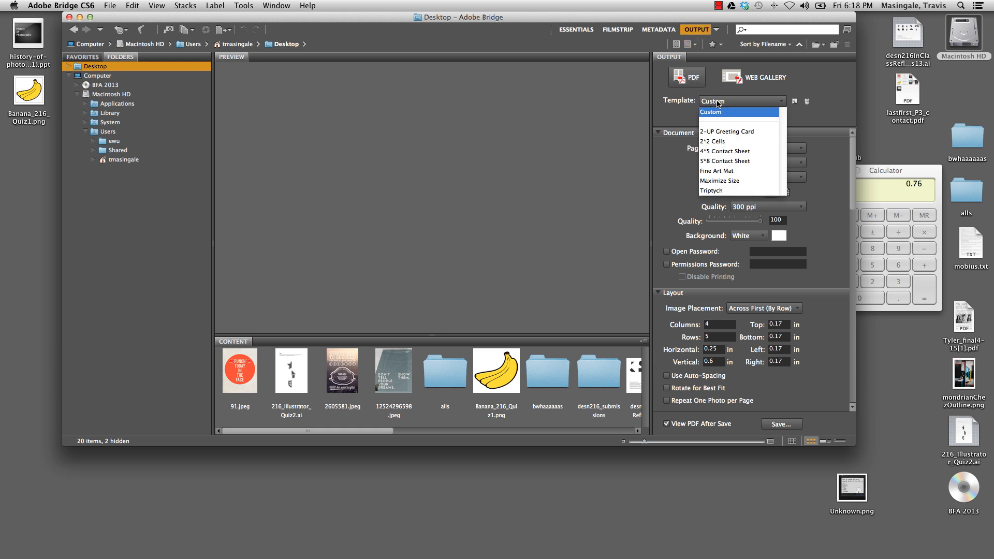
{"action": "left_click", "coordinate": [743, 154]}
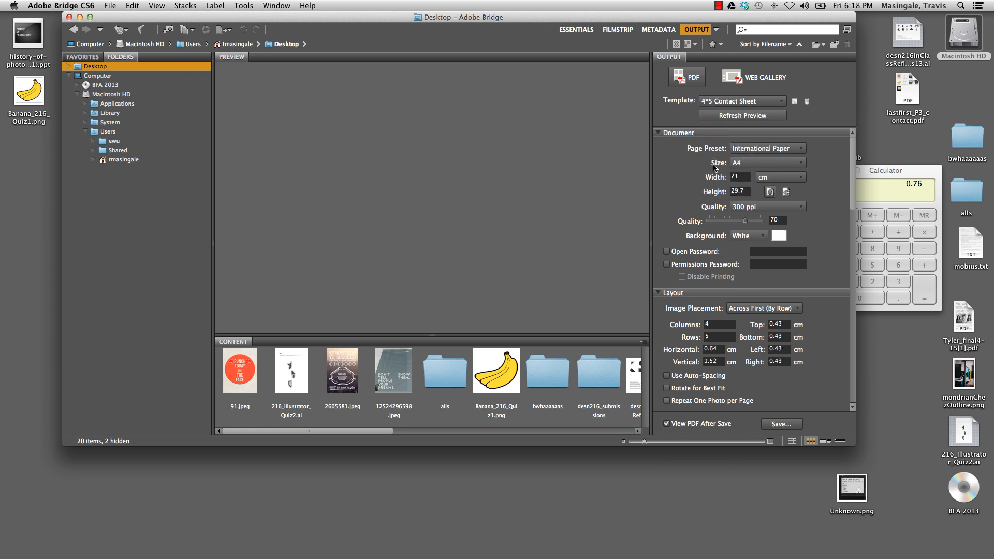
{"action": "left_click", "coordinate": [738, 163]}
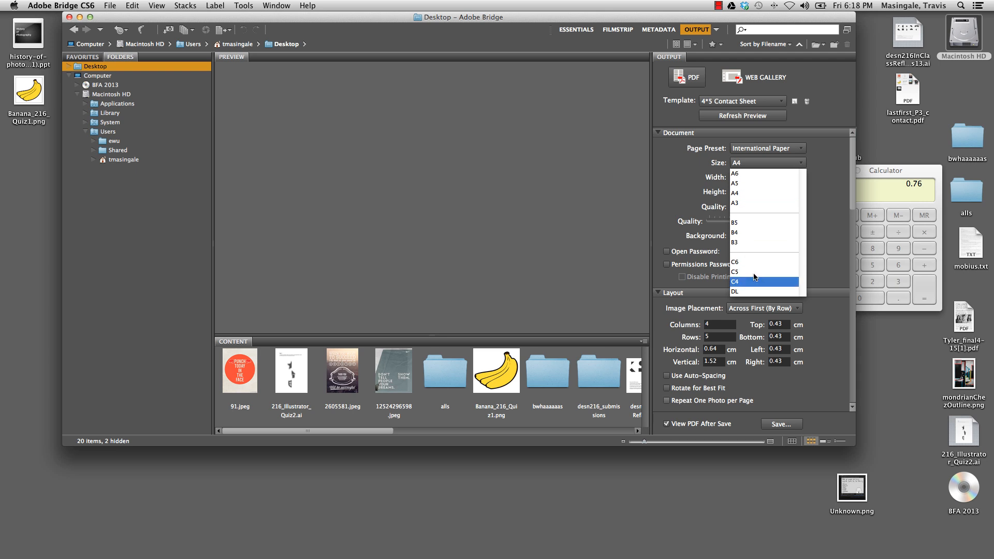
{"action": "left_click", "coordinate": [658, 197]}
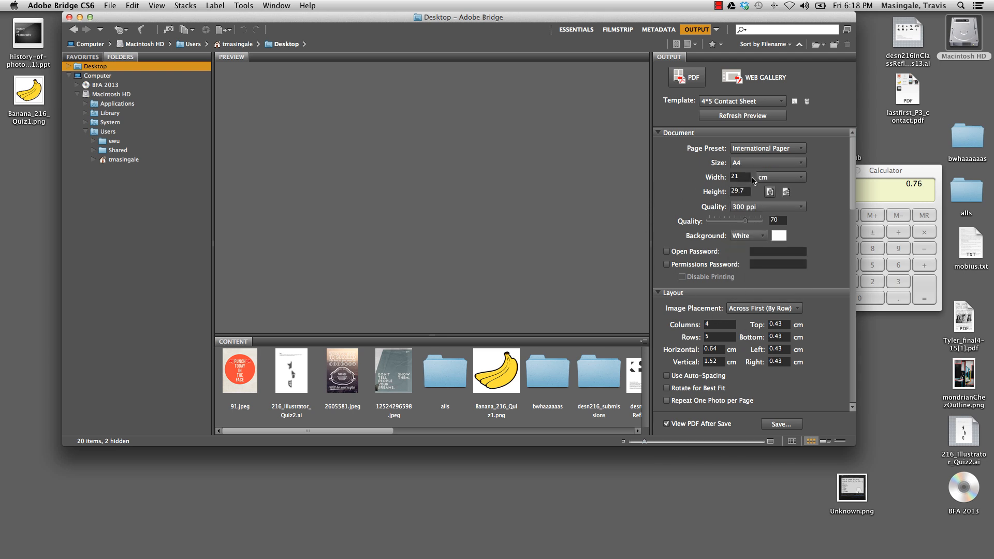
Set the document units to inches and the page to the U.S. Paper preset in Letter size
{"action": "left_click", "coordinate": [780, 178]}
{"action": "left_click", "coordinate": [777, 198]}
{"action": "left_click", "coordinate": [769, 148]}
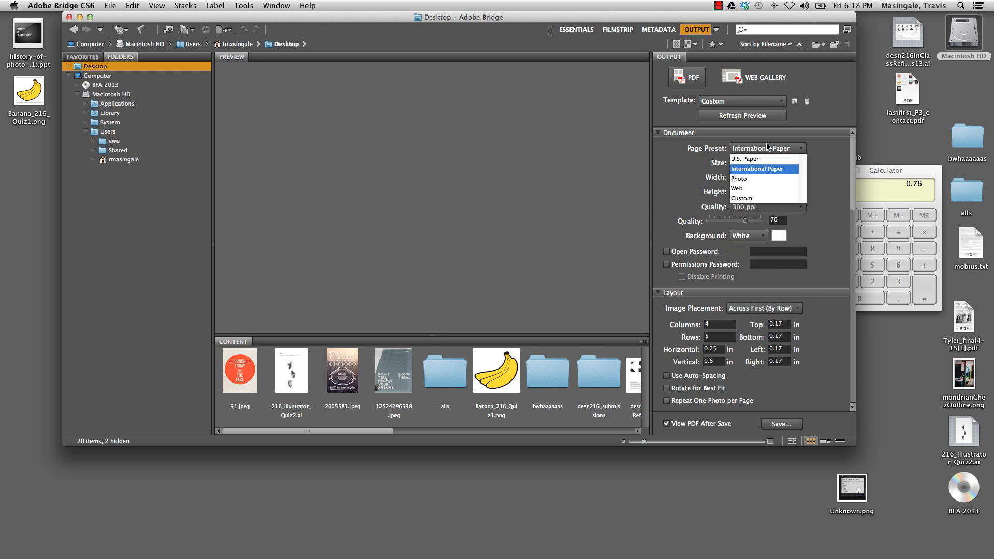
{"action": "left_click", "coordinate": [768, 156]}
{"action": "left_click", "coordinate": [761, 164]}
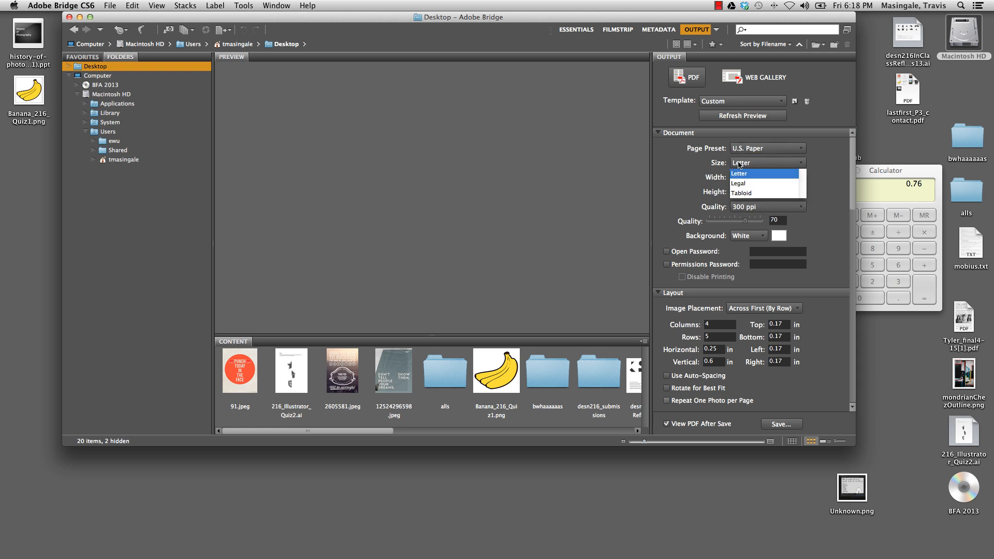
{"action": "left_click", "coordinate": [739, 168]}
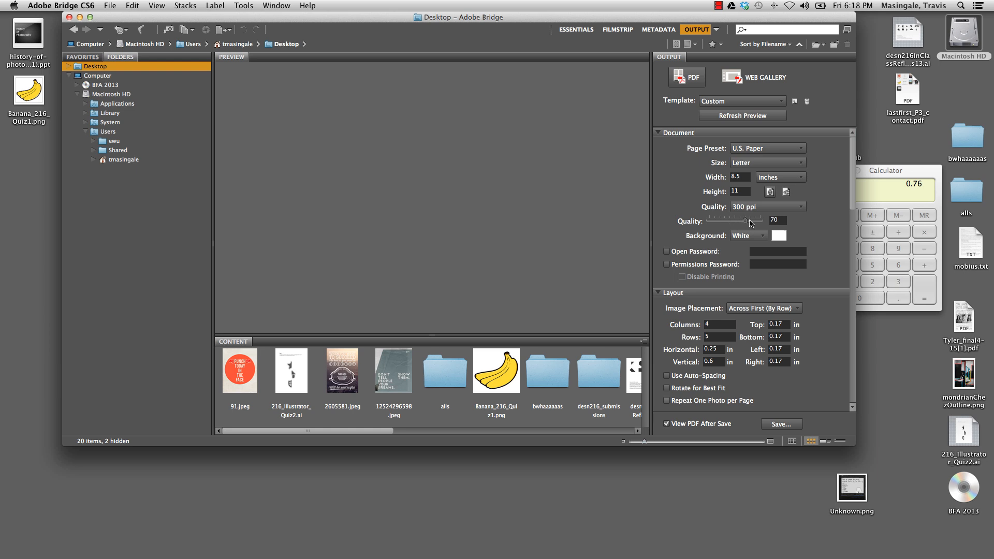
Set the PDF image quality to 100 and the image placement to Across First (By Row)
{"action": "left_click_drag", "start_coordinate": [747, 222], "coordinate": [775, 220]}
{"action": "left_click", "coordinate": [764, 238]}
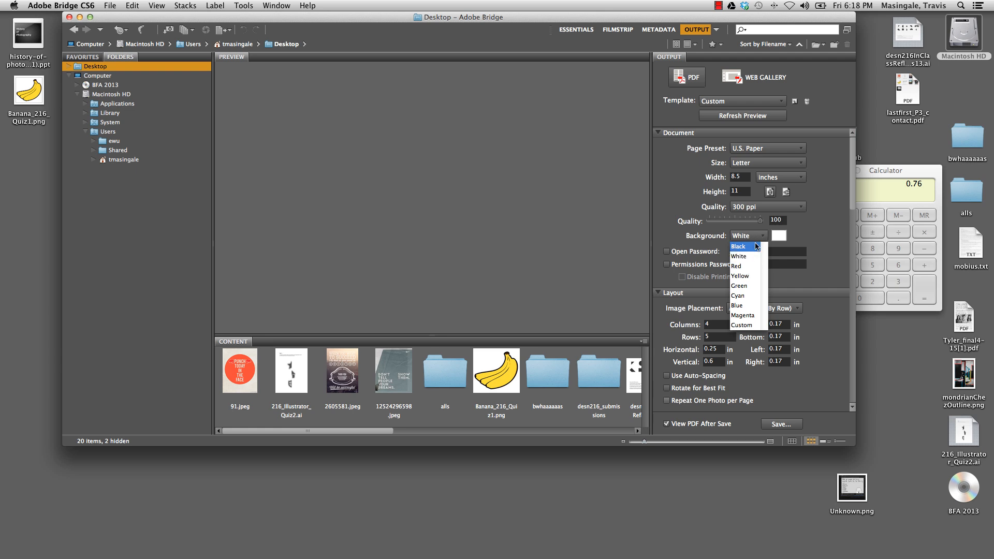
{"action": "left_click", "coordinate": [785, 255]}
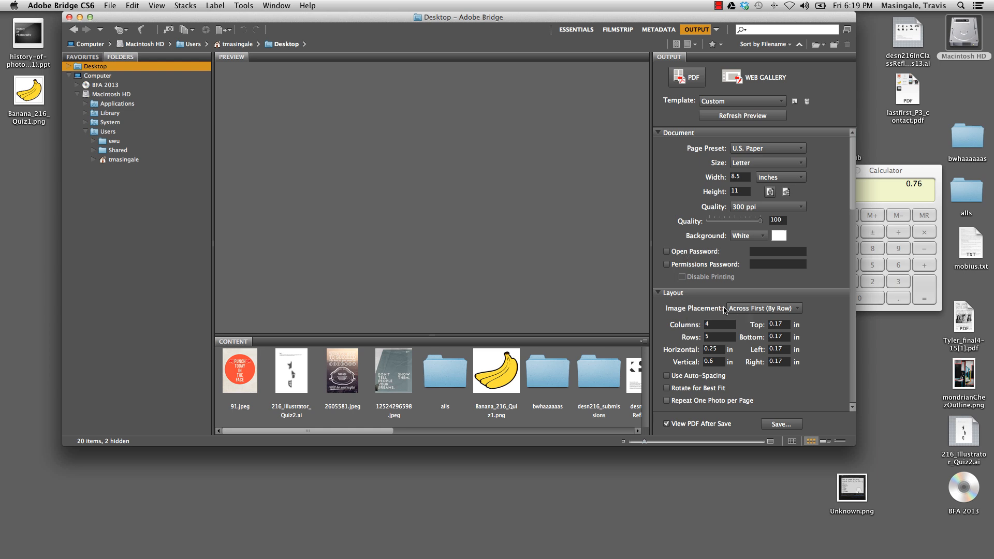
{"action": "left_click", "coordinate": [779, 310]}
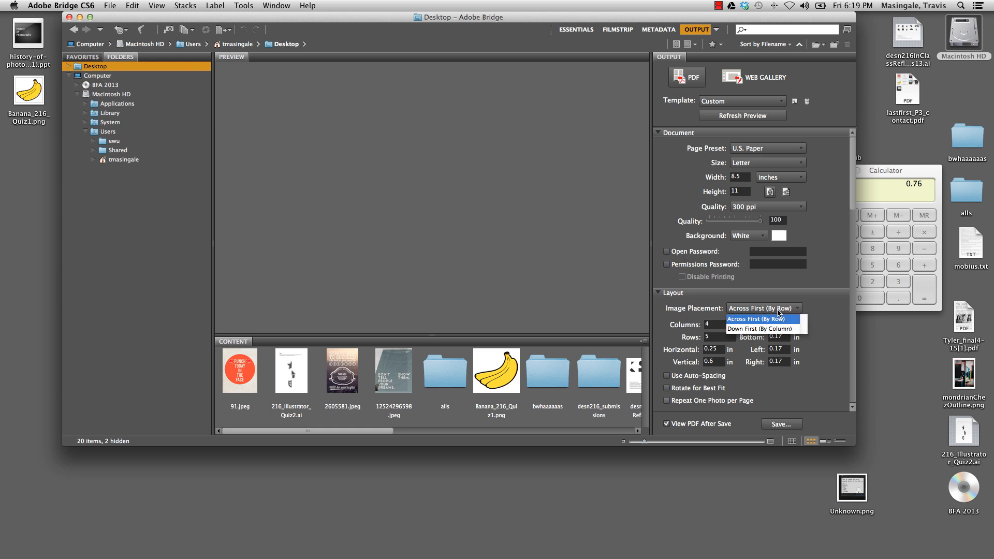
{"action": "left_click", "coordinate": [769, 320]}
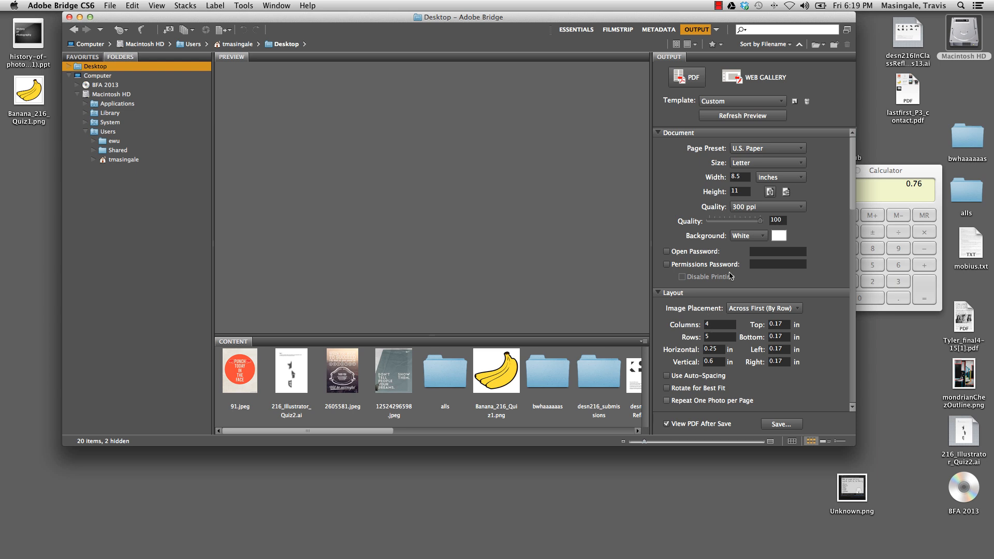
Choose the Custom template and set the contact sheet layout to 2 columns
{"action": "left_click", "coordinate": [750, 107]}
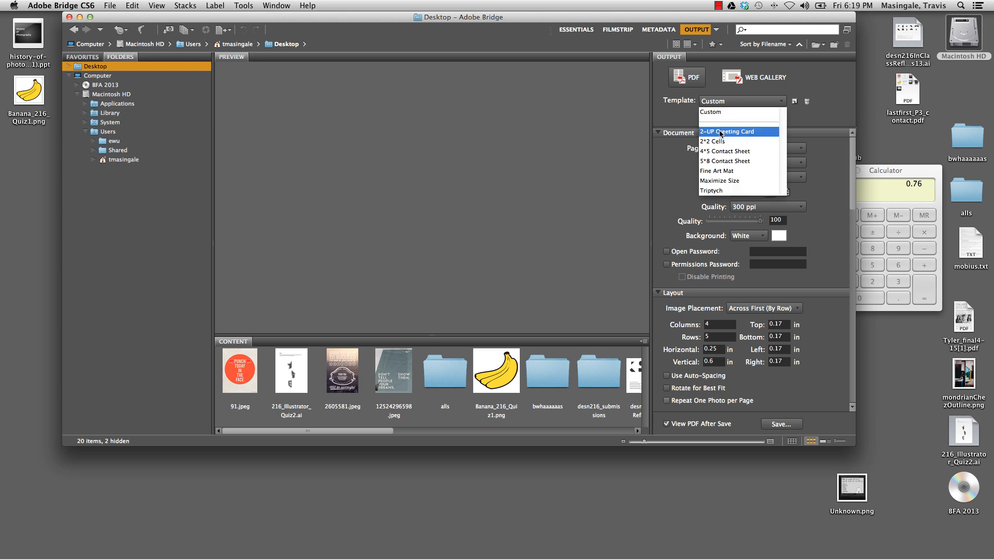
{"action": "left_click", "coordinate": [709, 112]}
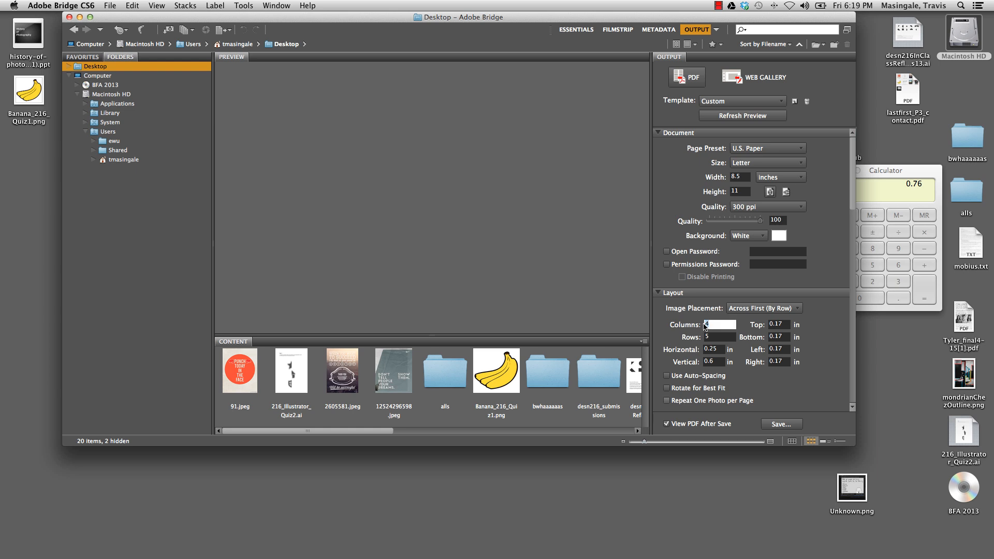
{"action": "left_click", "coordinate": [714, 337]}
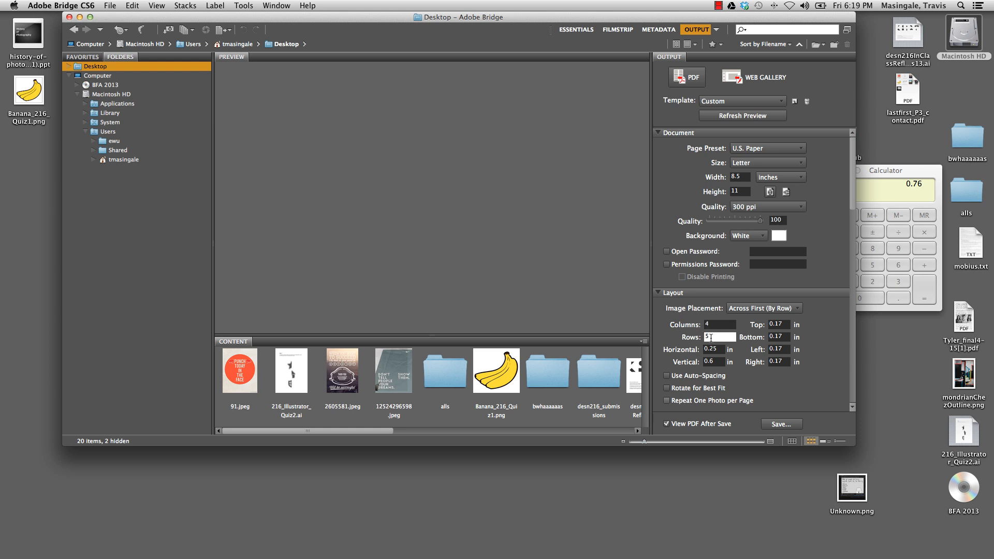
{"action": "left_click", "coordinate": [782, 324]}
{"action": "left_click", "coordinate": [760, 102]}
{"action": "left_click", "coordinate": [758, 111]}
{"action": "left_click", "coordinate": [704, 325]}
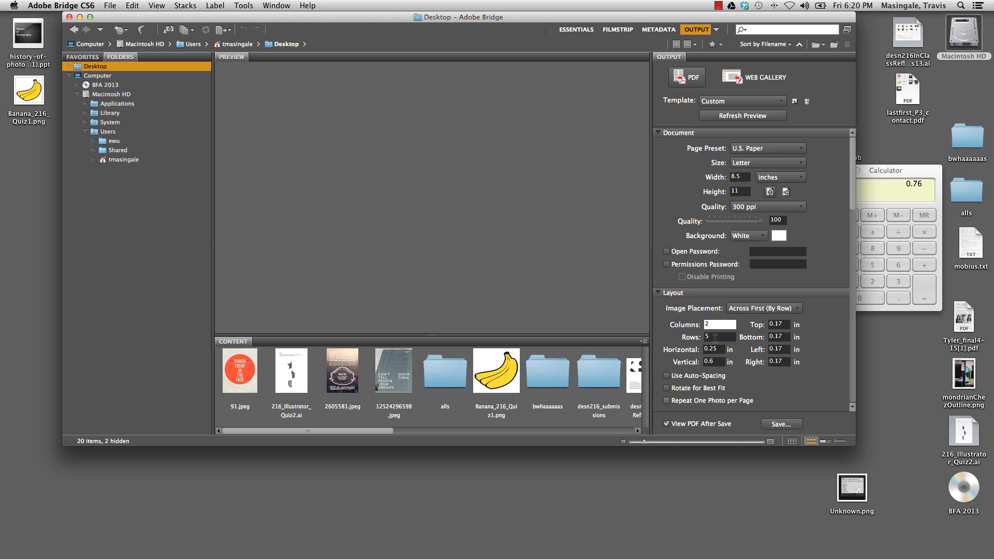
{"action": "left_click", "coordinate": [715, 337]}
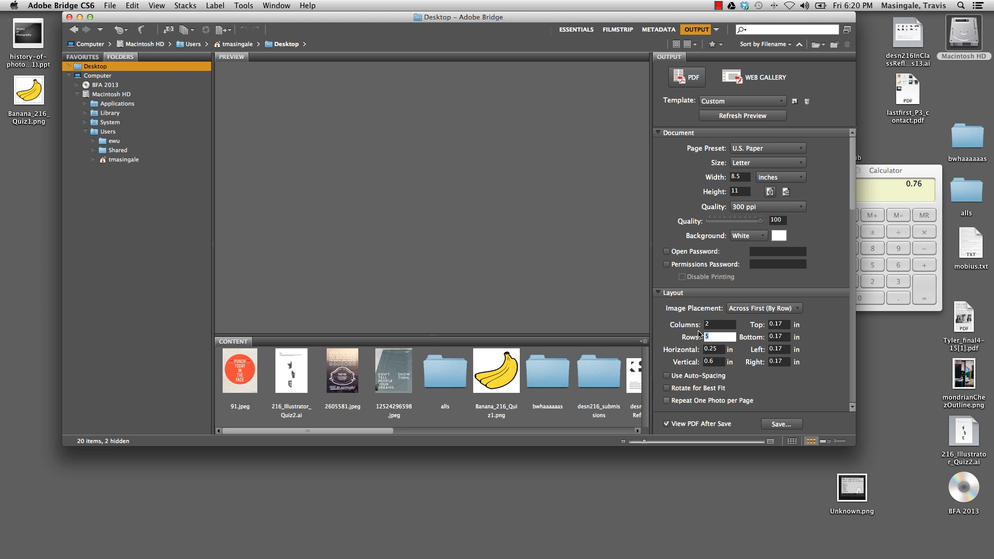
{"action": "left_click", "coordinate": [724, 323]}
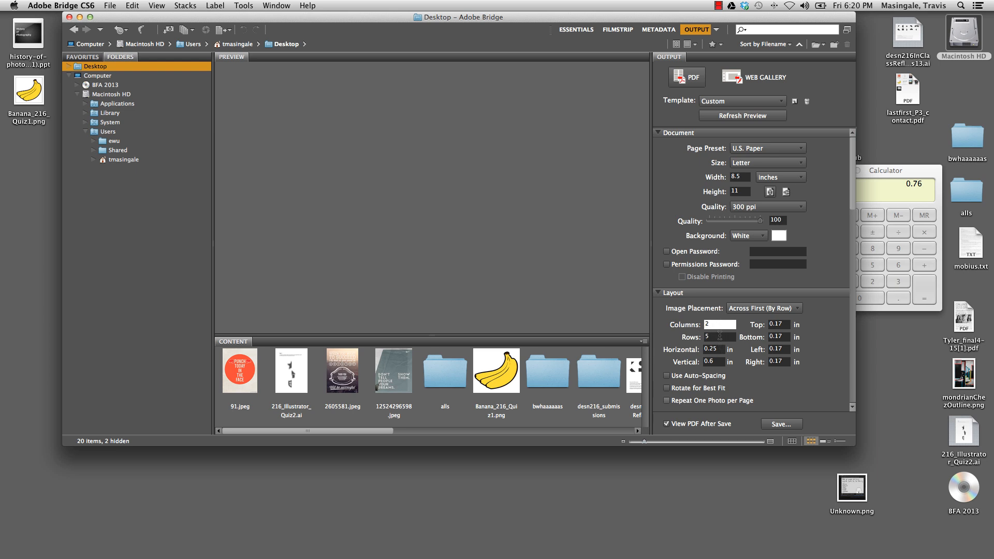
{"action": "left_click", "coordinate": [728, 337]}
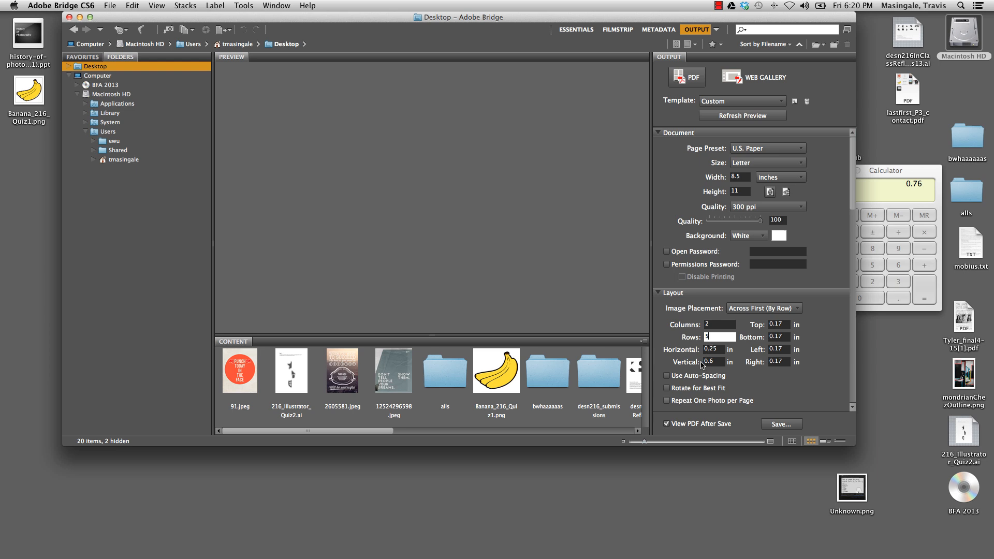
Try Use Auto-Spacing in the layout, turn it off again, and enable Rotate for Best Fit
{"action": "left_click", "coordinate": [669, 377]}
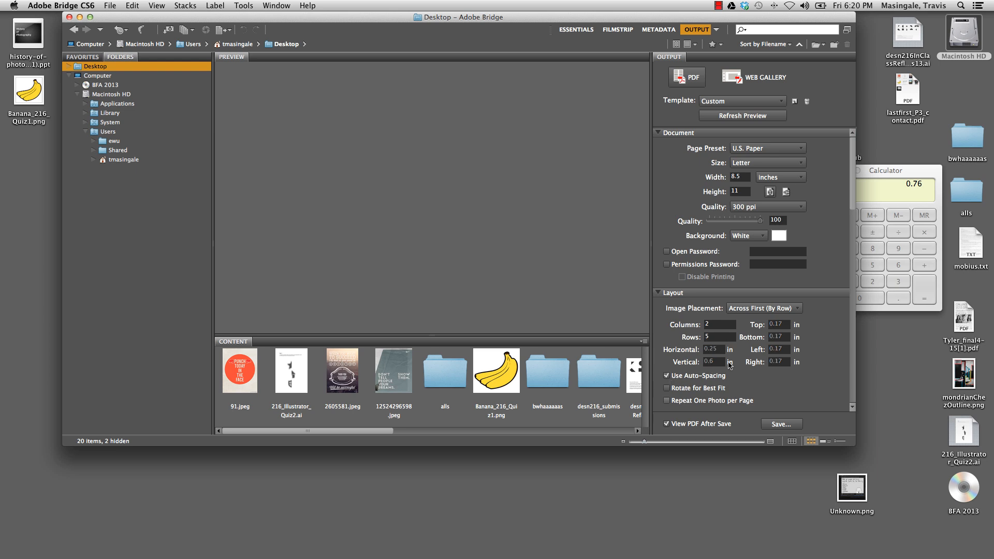
{"action": "left_click", "coordinate": [667, 376]}
{"action": "left_click", "coordinate": [756, 103]}
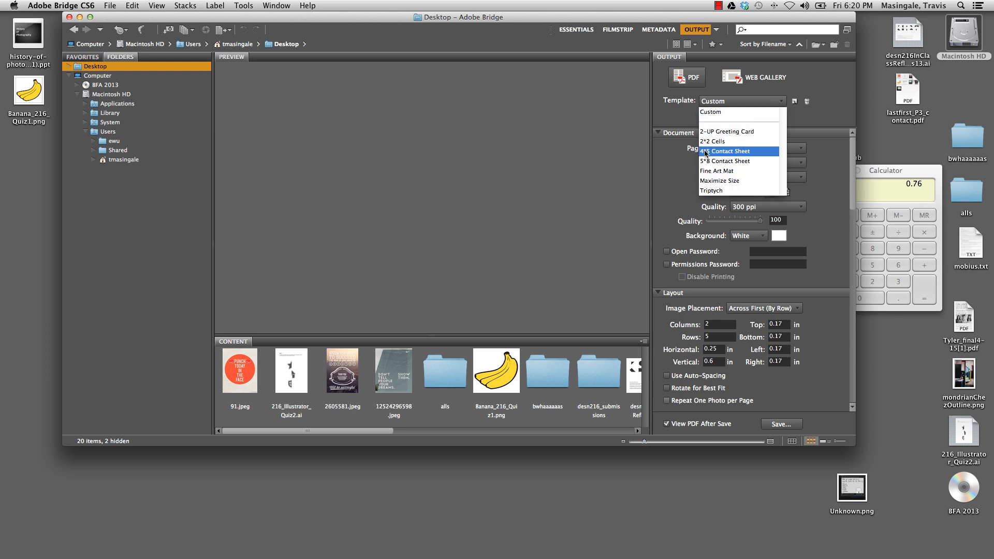
{"action": "left_click", "coordinate": [670, 238]}
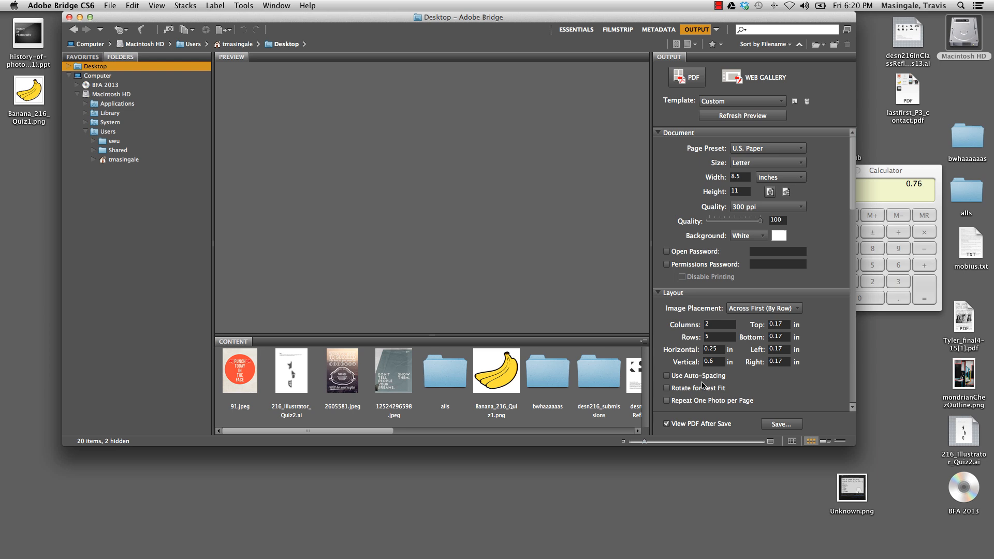
{"action": "left_click", "coordinate": [670, 390]}
Select 91.jpeg, 216_Illustrator_Quiz2.ai, 12524296598.jpeg, 2605581.jpeg and Banana_216_Quiz1.png together in the Desktop folder
{"action": "left_click", "coordinate": [242, 383]}
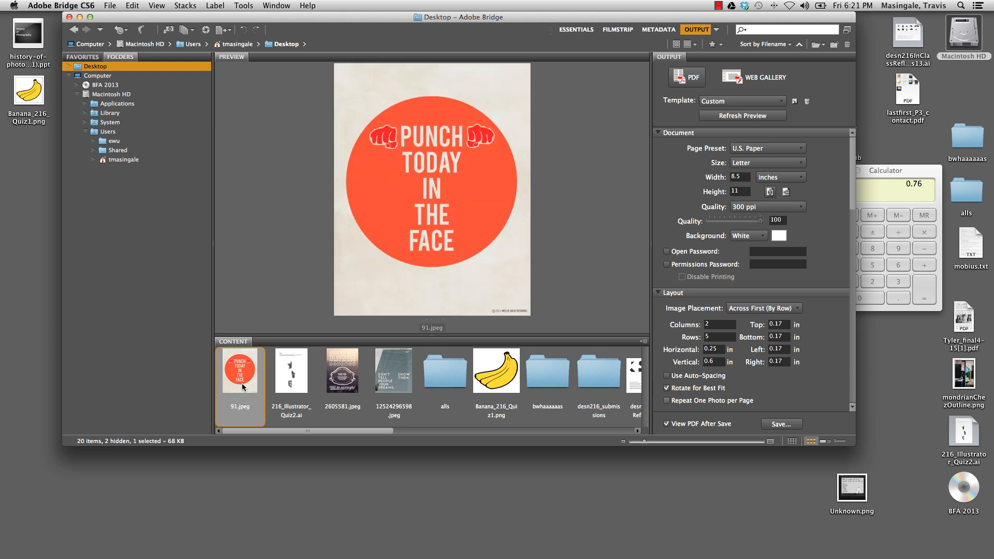
{"action": "left_click", "coordinate": [292, 373], "text": "shift"}
{"action": "left_click", "coordinate": [394, 373], "text": "super"}
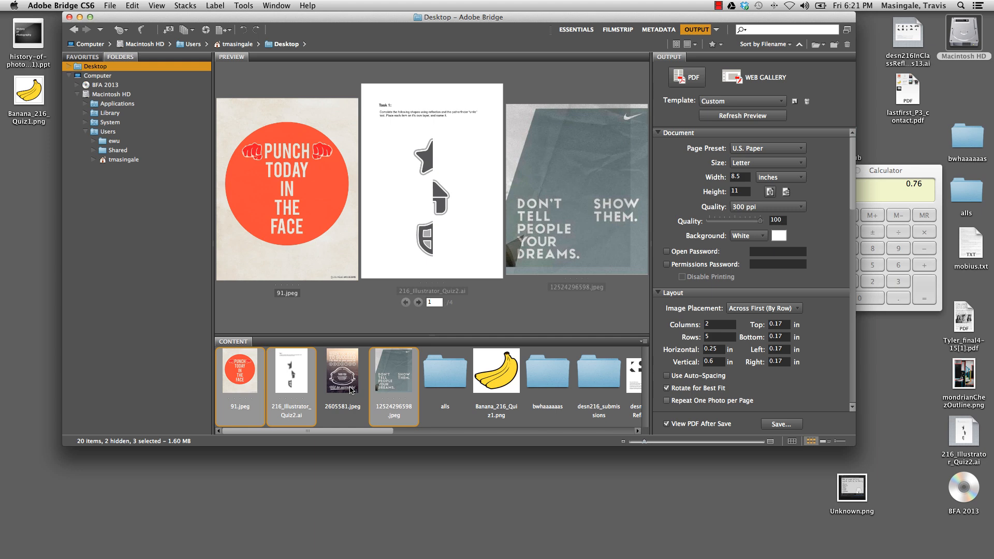
{"action": "left_click", "coordinate": [342, 373], "text": "super"}
{"action": "left_click", "coordinate": [496, 373], "text": "super"}
Add desn216InClassReflect_s13.ai, IMG_4299.JPG, lastfirst_P3_contact.pdf and LegacyCardBack.pdf to the file selection
{"action": "scroll", "coordinate": [497, 391], "scroll_direction": "right", "scroll_amount": 5}
{"action": "scroll", "coordinate": [496, 390], "scroll_direction": "right", "scroll_amount": 1}
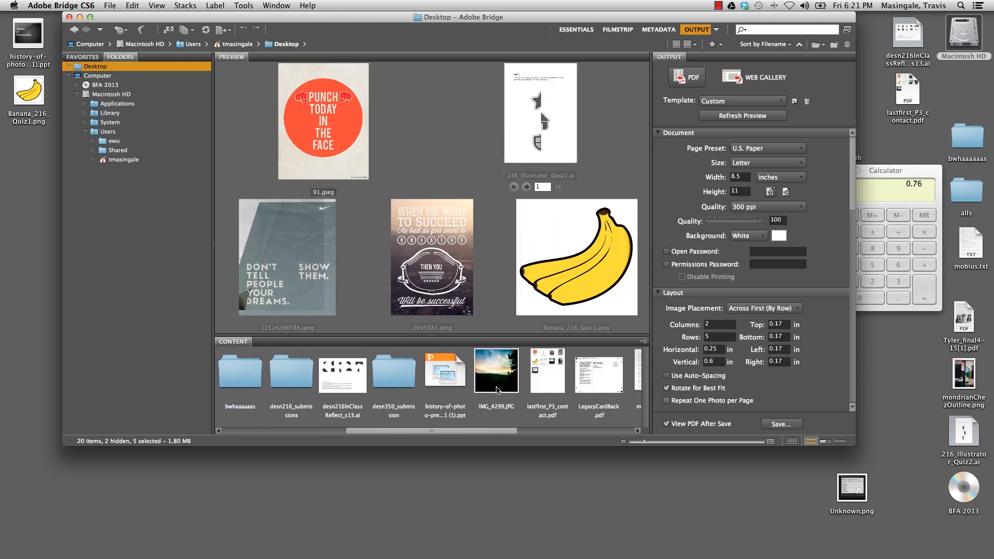
{"action": "left_click", "coordinate": [342, 373], "text": "super"}
{"action": "left_click", "coordinate": [496, 381], "text": "super"}
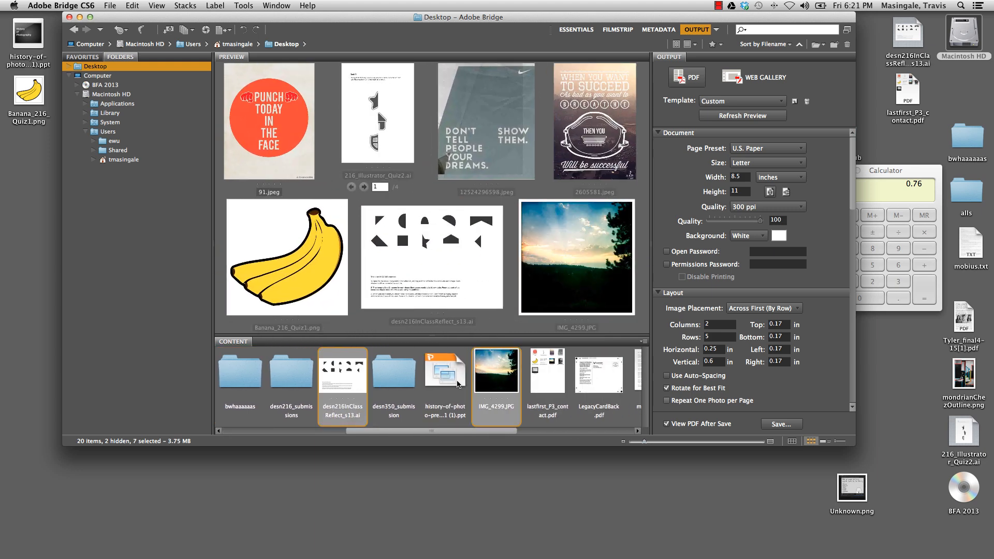
{"action": "left_click", "coordinate": [552, 384], "text": "super"}
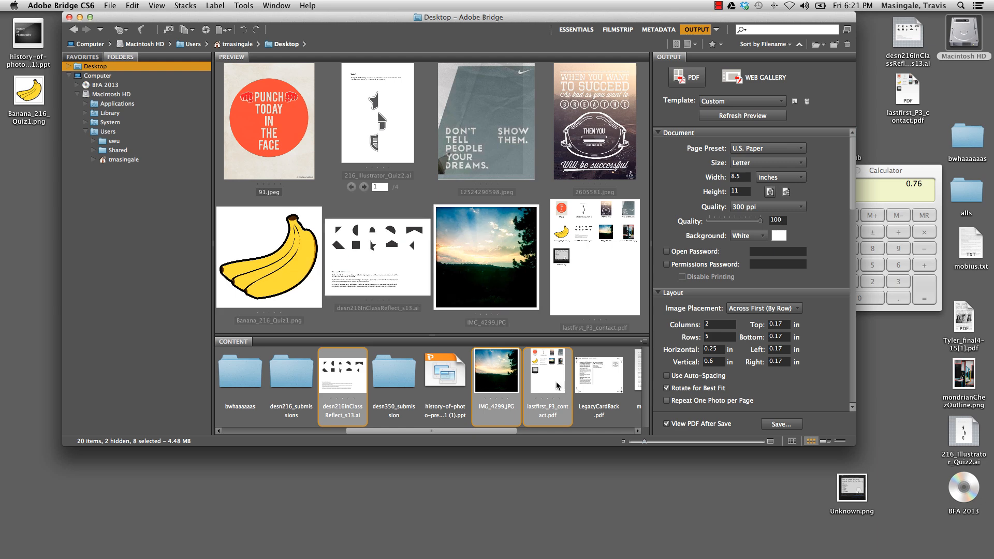
{"action": "left_click", "coordinate": [579, 389], "text": "super"}
Add mondrianChezOutline.png, the 2013 grads flyer PDF and Unknown.png to the file selection
{"action": "scroll", "coordinate": [549, 386], "scroll_direction": "right", "scroll_amount": 3}
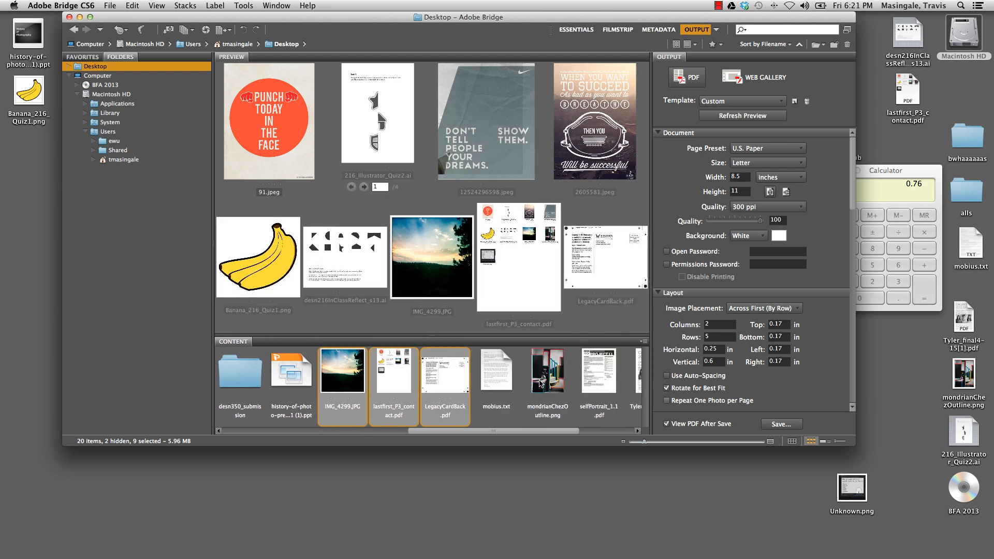
{"action": "left_click", "coordinate": [542, 384], "text": "super"}
{"action": "scroll", "coordinate": [543, 386], "scroll_direction": "right", "scroll_amount": 3}
{"action": "left_click", "coordinate": [526, 386], "text": "super"}
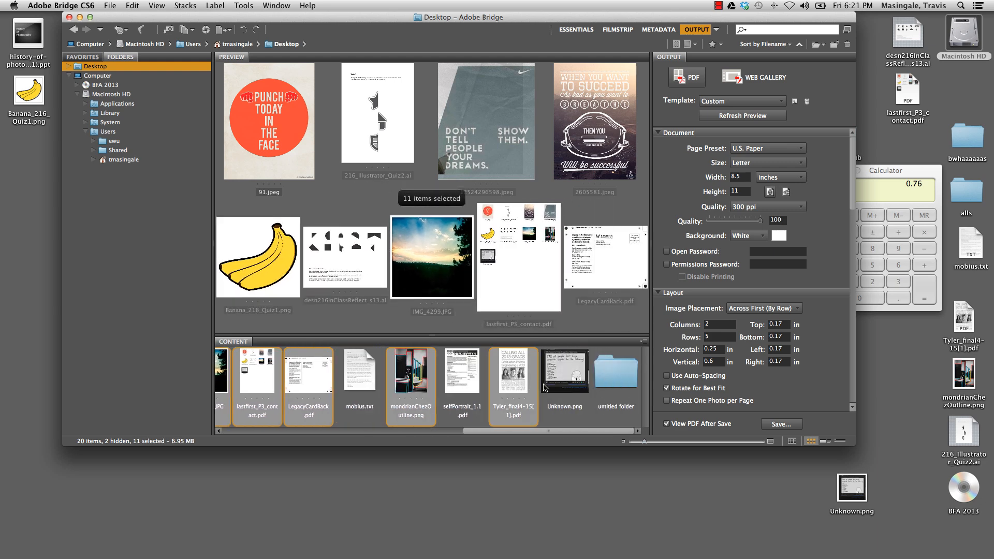
{"action": "left_click", "coordinate": [563, 388], "text": "super"}
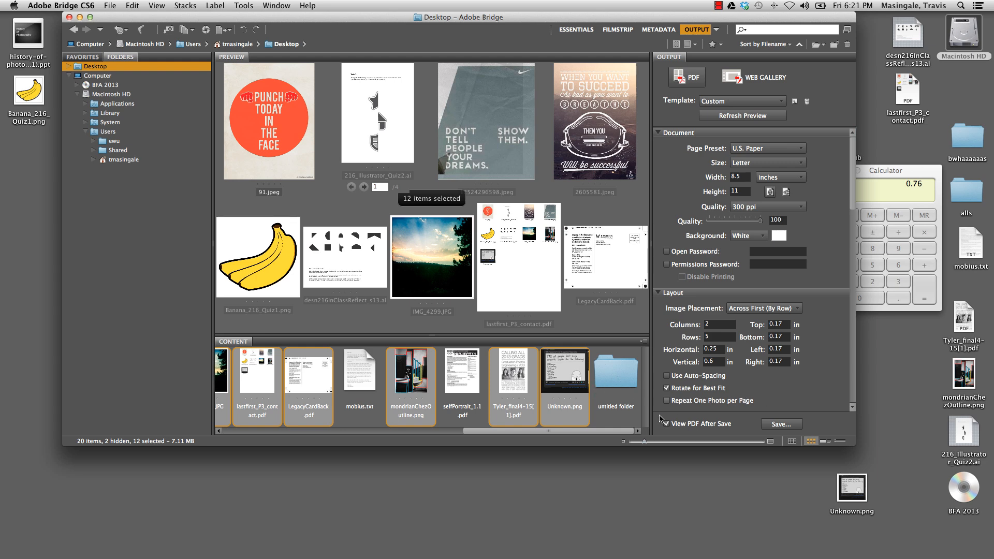
Select the untitled folder alone, browse to the home folder and reopen its Desktop folder
{"action": "left_click", "coordinate": [630, 380]}
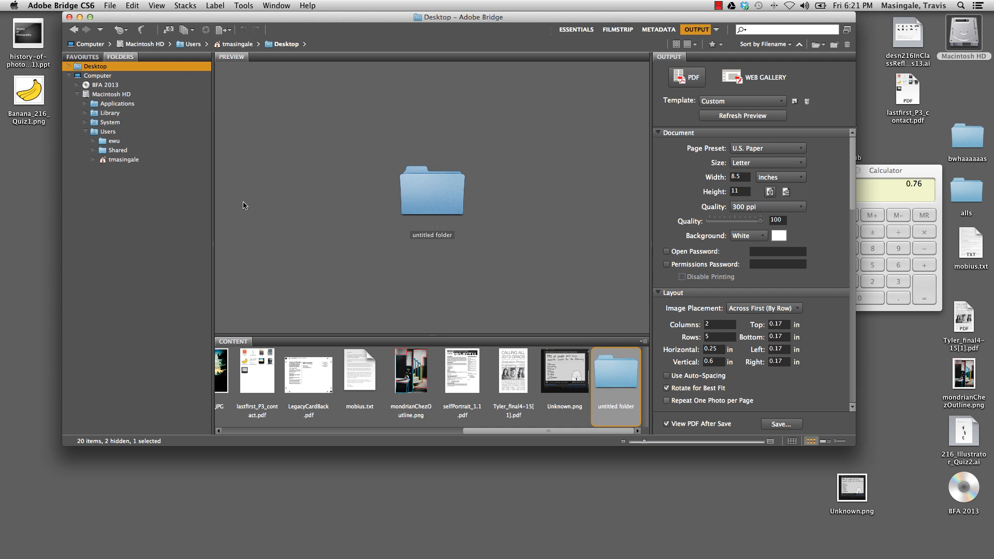
{"action": "left_click", "coordinate": [128, 162]}
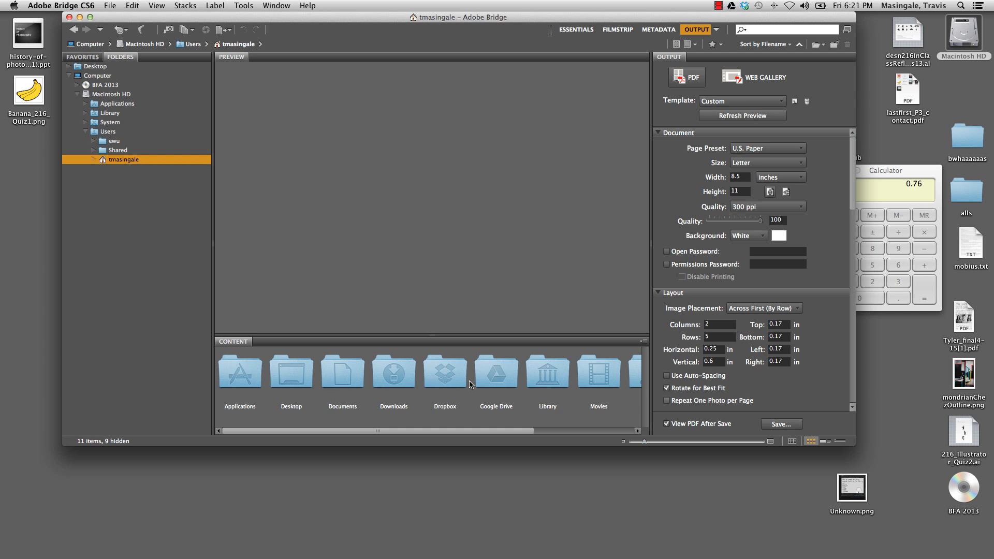
{"action": "left_click", "coordinate": [300, 389]}
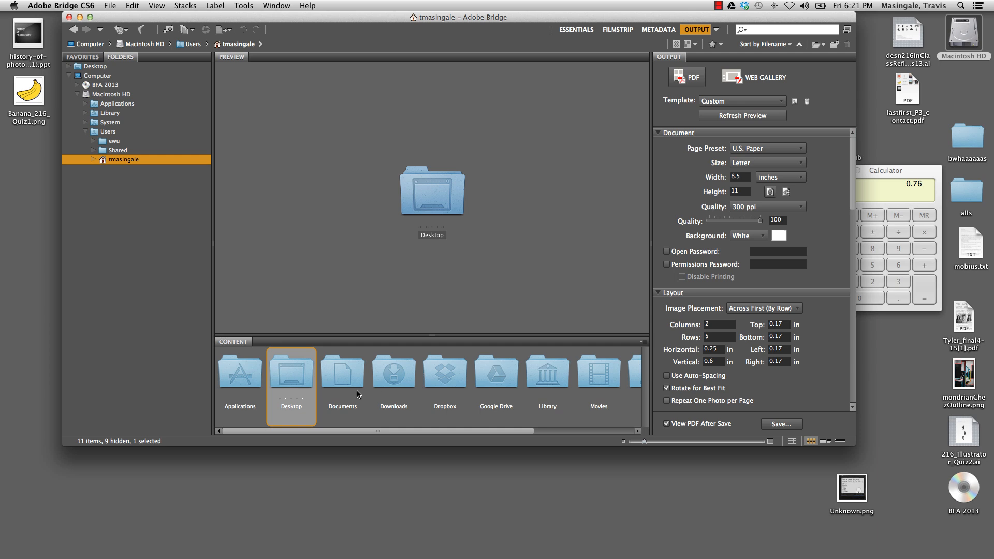
{"action": "double_click", "coordinate": [290, 383]}
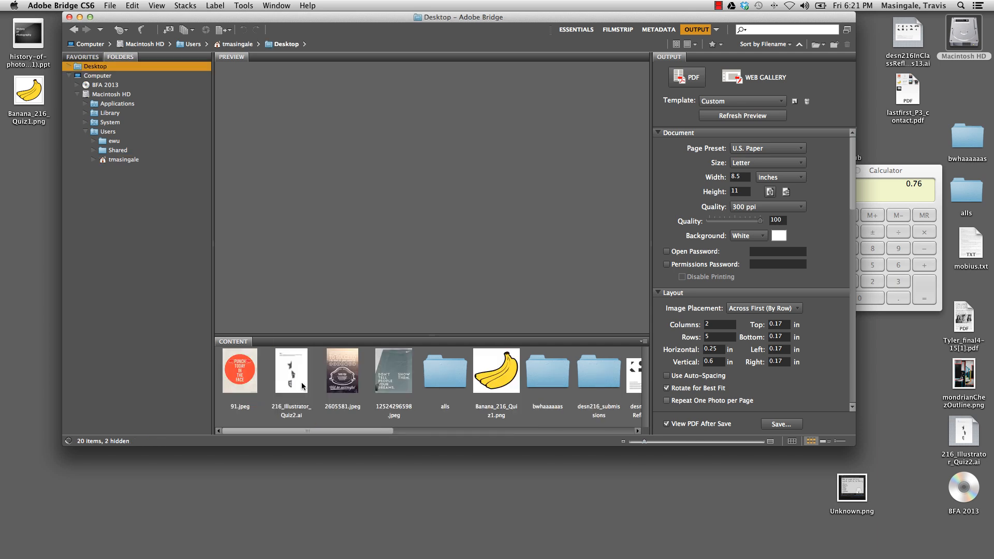
Select 91.jpeg, 216_Illustrator_Quiz2.ai, 2605581.jpeg, 12524296598.jpeg and Banana_216_Quiz1.png together for the contact sheet
{"action": "left_click", "coordinate": [240, 376]}
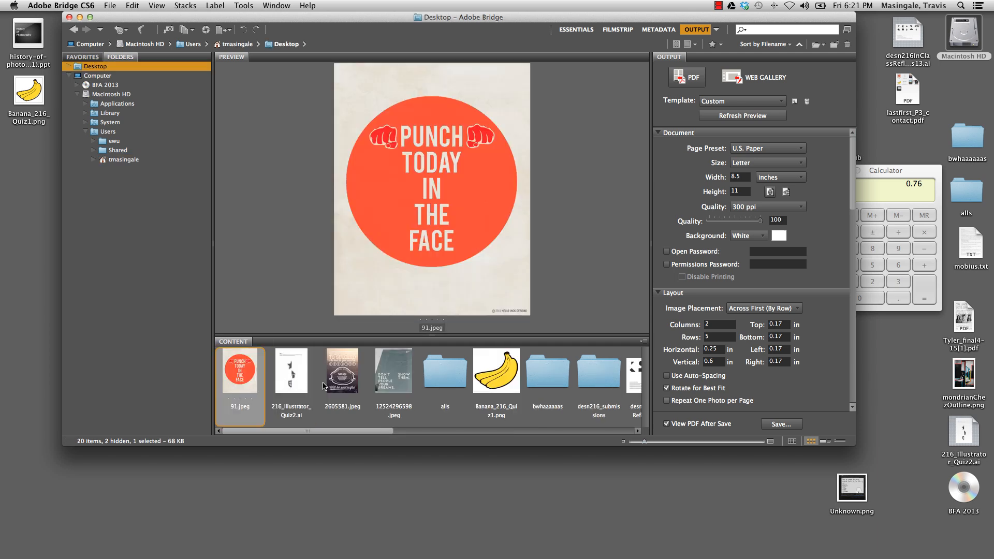
{"action": "left_click", "coordinate": [292, 375], "text": "super"}
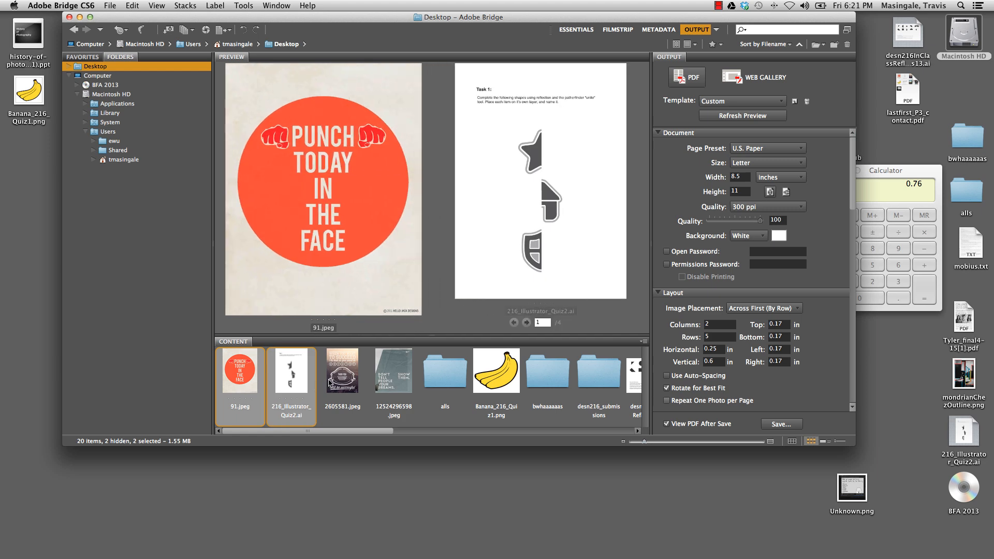
{"action": "left_click", "coordinate": [342, 375], "text": "super"}
{"action": "left_click", "coordinate": [393, 376], "text": "super"}
{"action": "left_click", "coordinate": [484, 383], "text": "super"}
Extend the contact sheet selection with desn216InClassReflect_s13.ai, IMG_4299.JPG, lastfirst_P3_contact.pdf, LegacyCardBack.pdf and mobius.txt
{"action": "scroll", "coordinate": [484, 382], "scroll_direction": "right", "scroll_amount": 5}
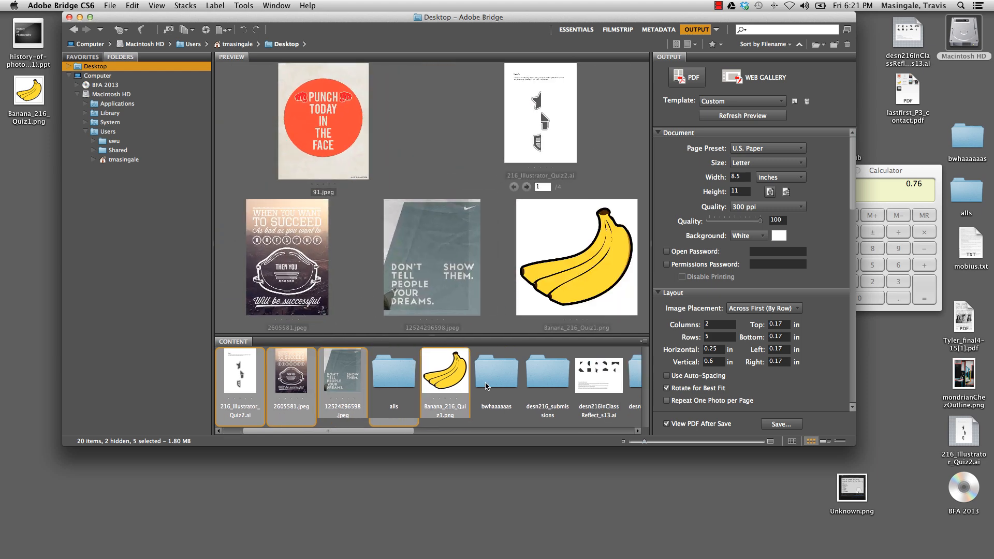
{"action": "left_click", "coordinate": [466, 385], "text": "super"}
{"action": "left_click", "coordinate": [610, 384], "text": "super"}
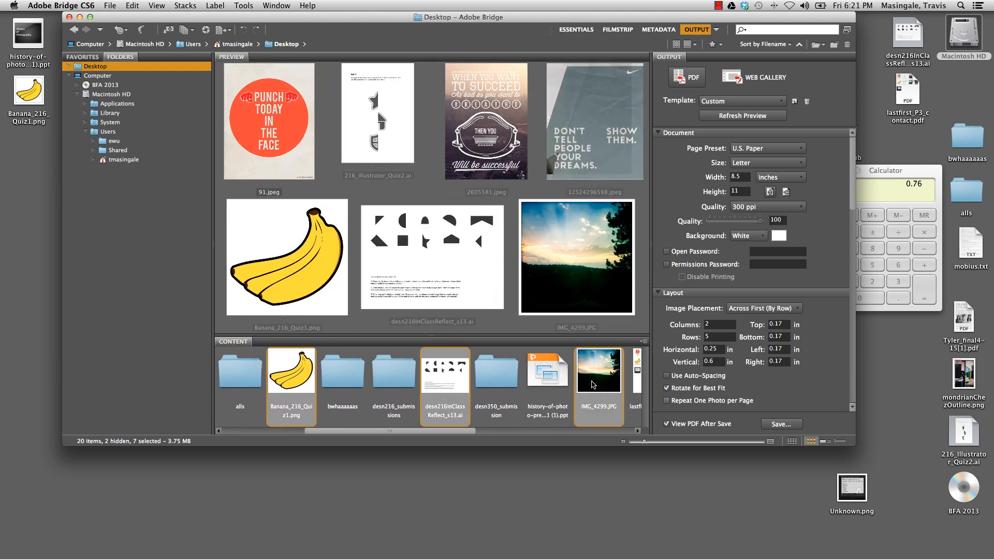
{"action": "scroll", "coordinate": [593, 386], "scroll_direction": "right", "scroll_amount": 3}
{"action": "left_click", "coordinate": [544, 384], "text": "super"}
{"action": "scroll", "coordinate": [543, 384], "scroll_direction": "right", "scroll_amount": 3}
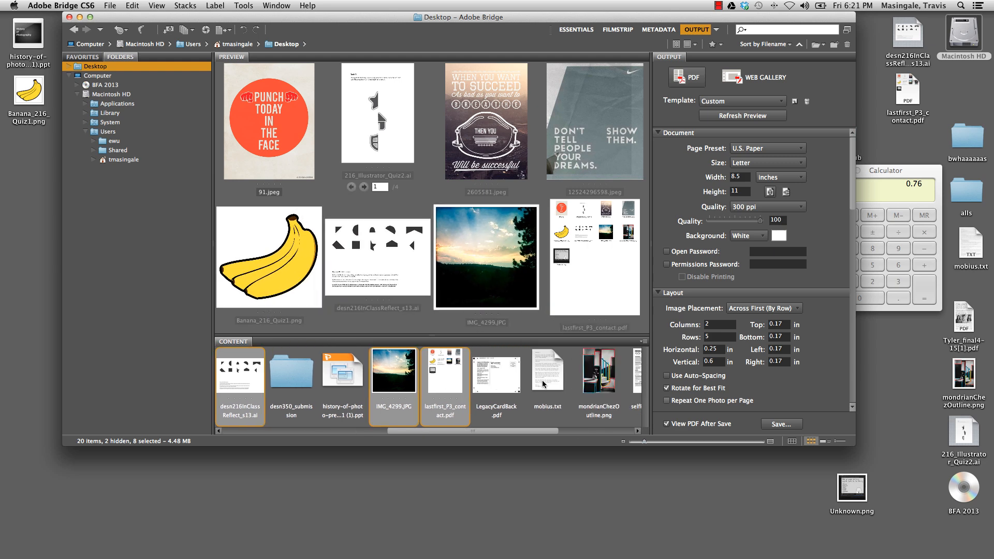
{"action": "left_click", "coordinate": [512, 387], "text": "super"}
{"action": "left_click", "coordinate": [543, 384], "text": "super"}
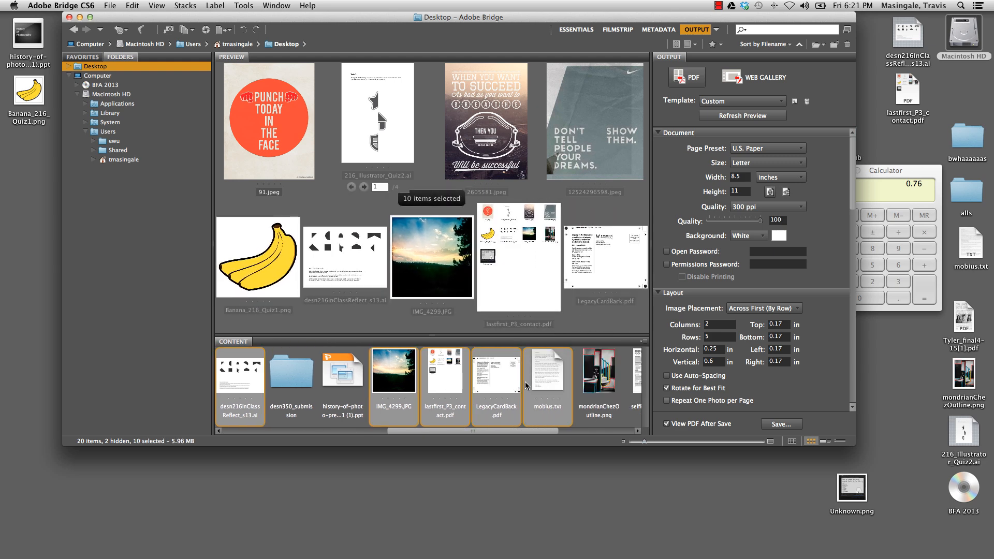
Extend the selection with mondrianChezOutline.png, selfPortrait_1.1.pdf, the 2013 grads flyer PDF and Unknown.png
{"action": "scroll", "coordinate": [544, 384], "scroll_direction": "right", "scroll_amount": 3}
{"action": "left_click", "coordinate": [513, 386], "text": "super"}
{"action": "left_click", "coordinate": [544, 384], "text": "super"}
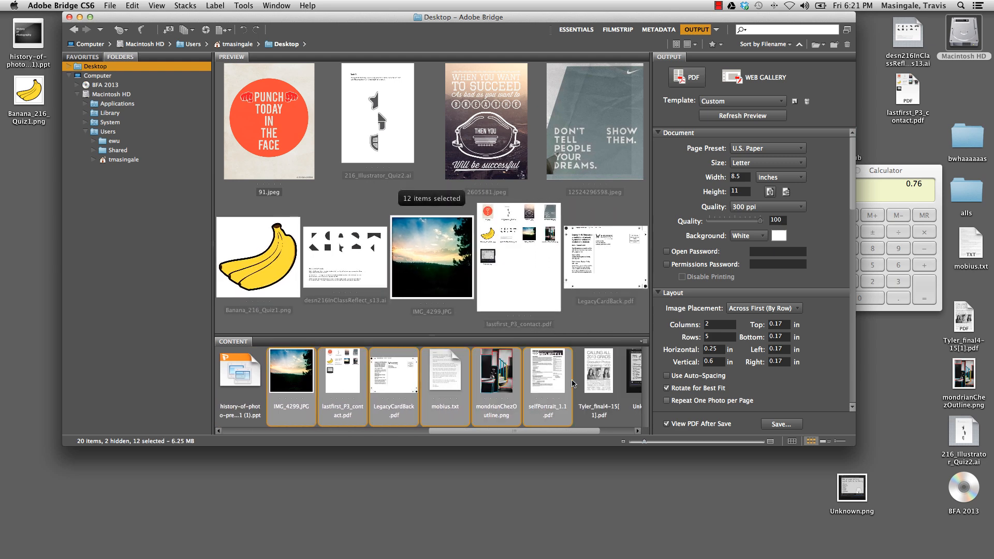
{"action": "left_click", "coordinate": [572, 383], "text": "super"}
{"action": "scroll", "coordinate": [594, 381], "scroll_direction": "right", "scroll_amount": 3}
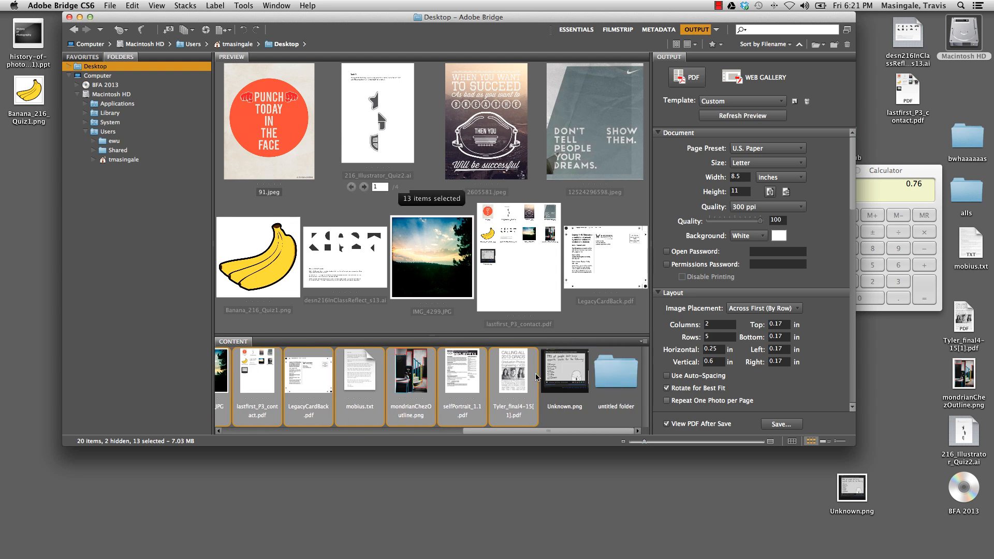
{"action": "left_click", "coordinate": [565, 382], "text": "super"}
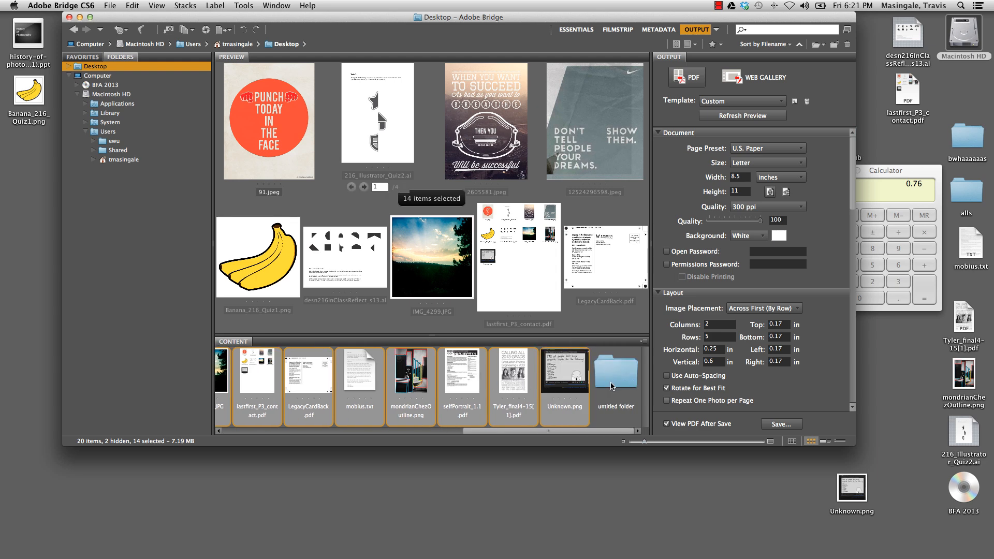
Save the contact sheet PDF to the Desktop as lastnameFirstname_P3_contactSheet
{"action": "left_click", "coordinate": [788, 426]}
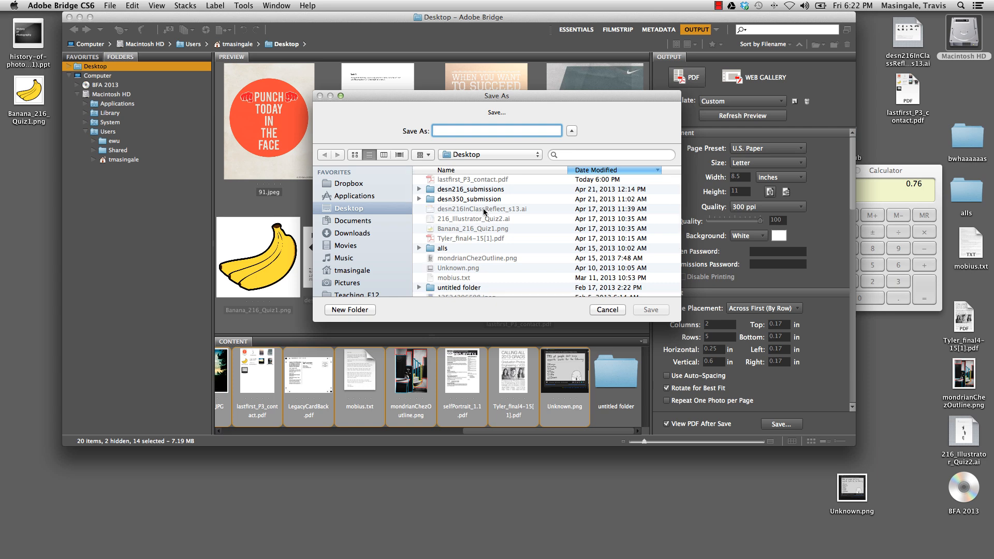
{"action": "type", "text": "lastname"}
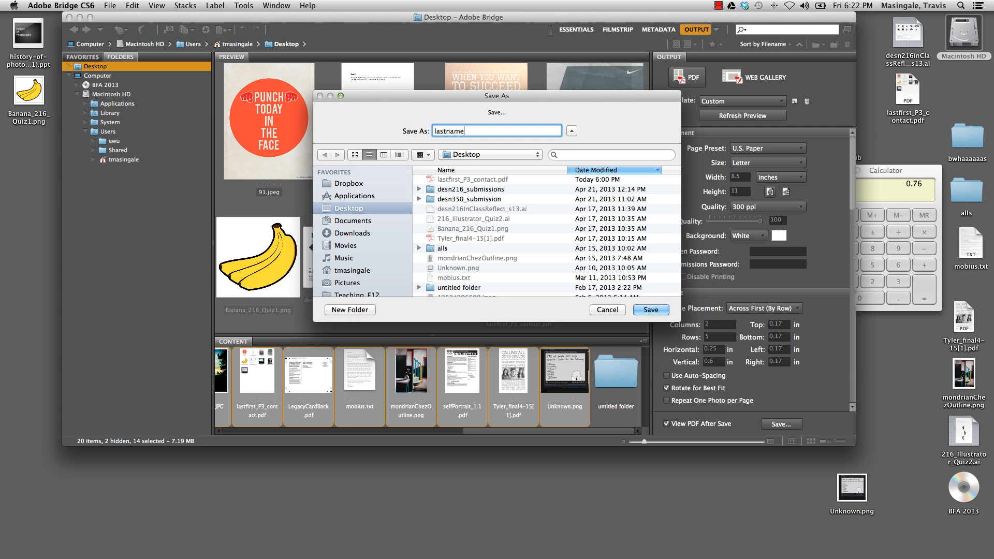
{"action": "type", "text": "Firtn"}
{"action": "key", "text": "BackSpace"}
{"action": "key", "text": "BackSpace"}
{"action": "type", "text": "stname_Cont"}
{"action": "key", "text": "BackSpace"}
{"action": "key", "text": "BackSpace"}
{"action": "key", "text": "BackSpace"}
{"action": "key", "text": "BackSpace"}
{"action": "type", "text": "P3_contactSheet"}
{"action": "key", "text": "Return"}
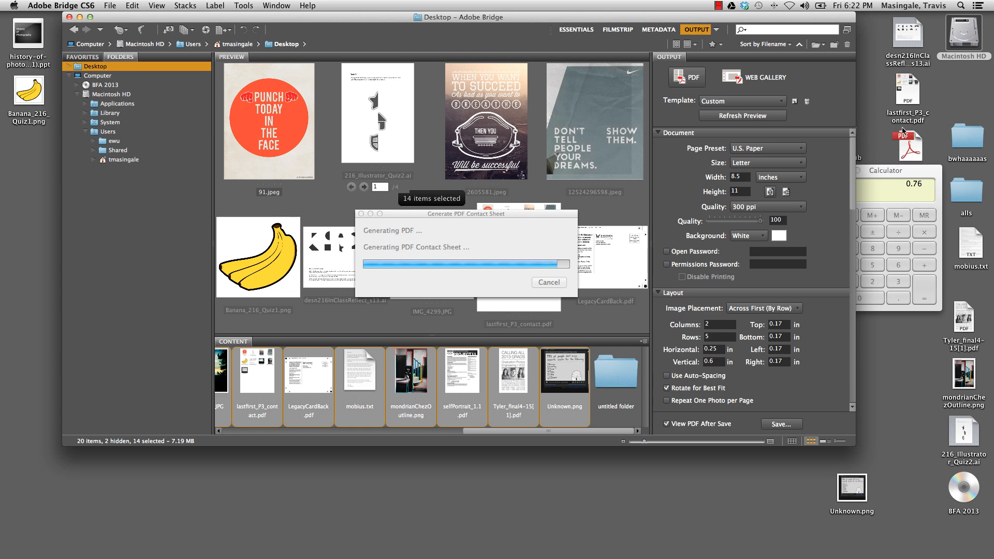
Close the Calculator and dismiss the contact sheet completion dialog
{"action": "left_click", "coordinate": [891, 171]}
{"action": "left_click_drag", "start_coordinate": [834, 167], "coordinate": [838, 168]}
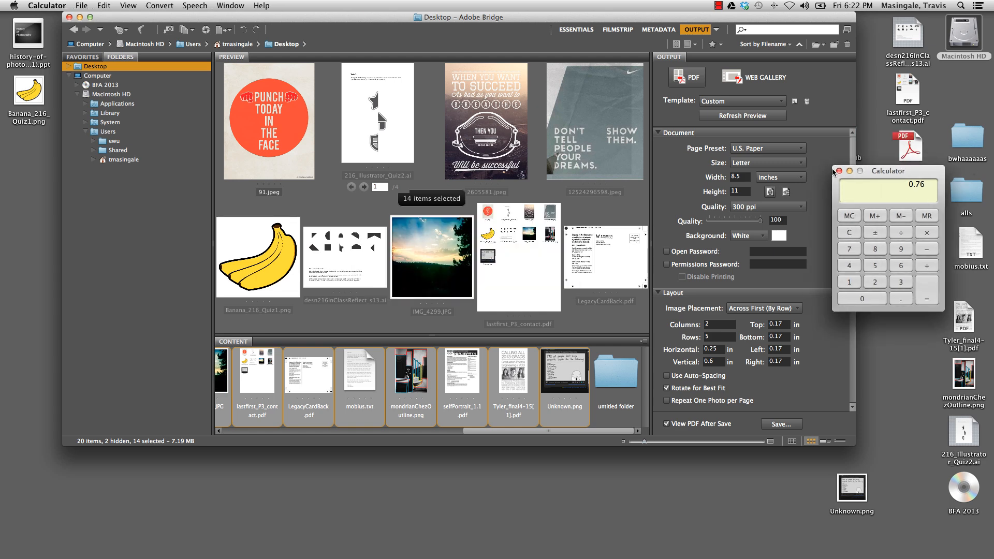
{"action": "left_click", "coordinate": [840, 170]}
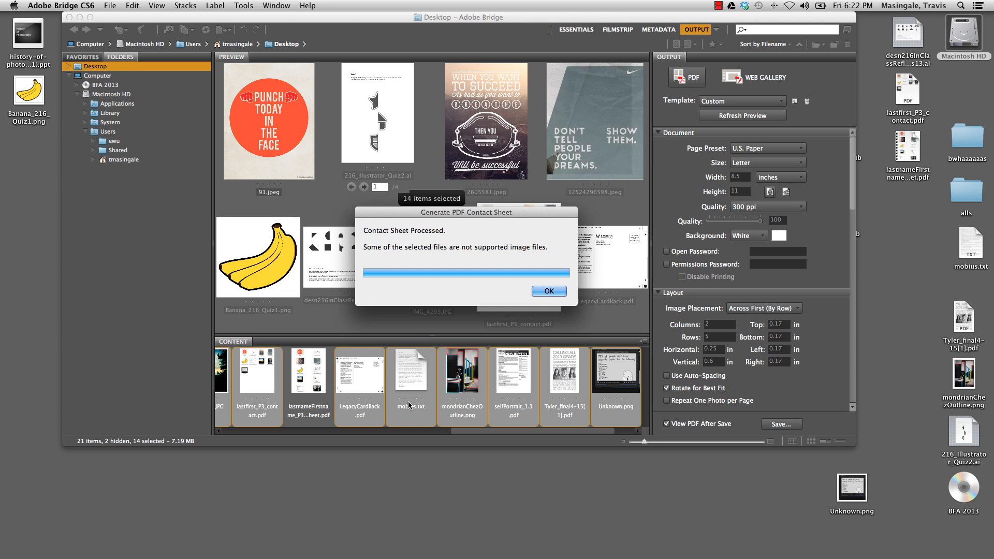
{"action": "left_click", "coordinate": [549, 291]}
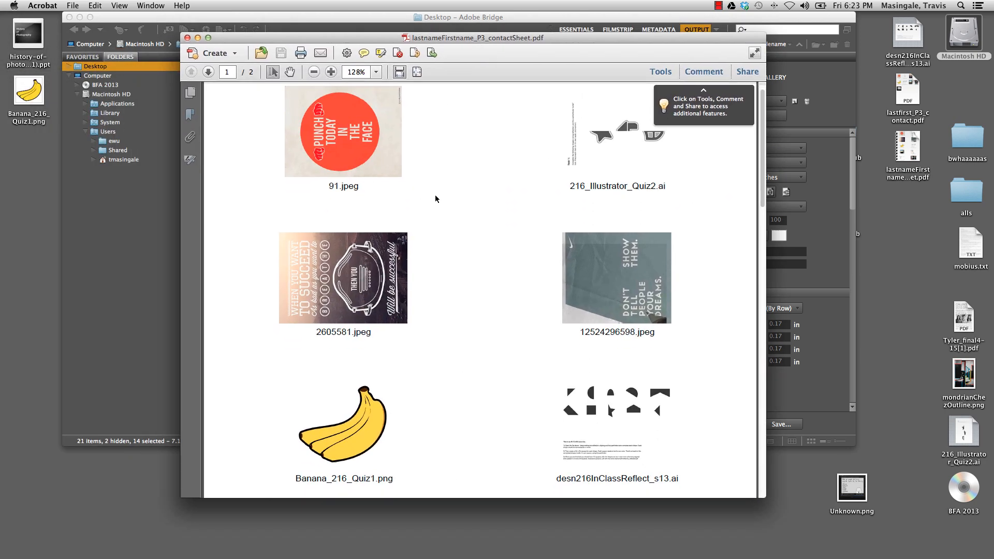
Look over both pages of the generated contact sheet in Acrobat, zoomed out to 73.8%
{"action": "scroll", "coordinate": [460, 205], "scroll_direction": "down", "scroll_amount": 20}
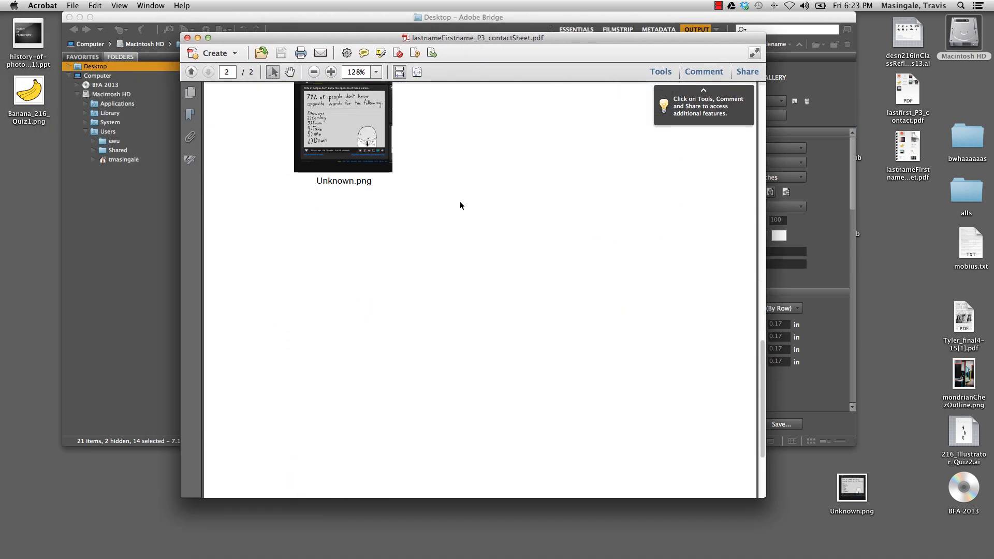
{"action": "scroll", "coordinate": [460, 205], "scroll_direction": "up", "scroll_amount": 20}
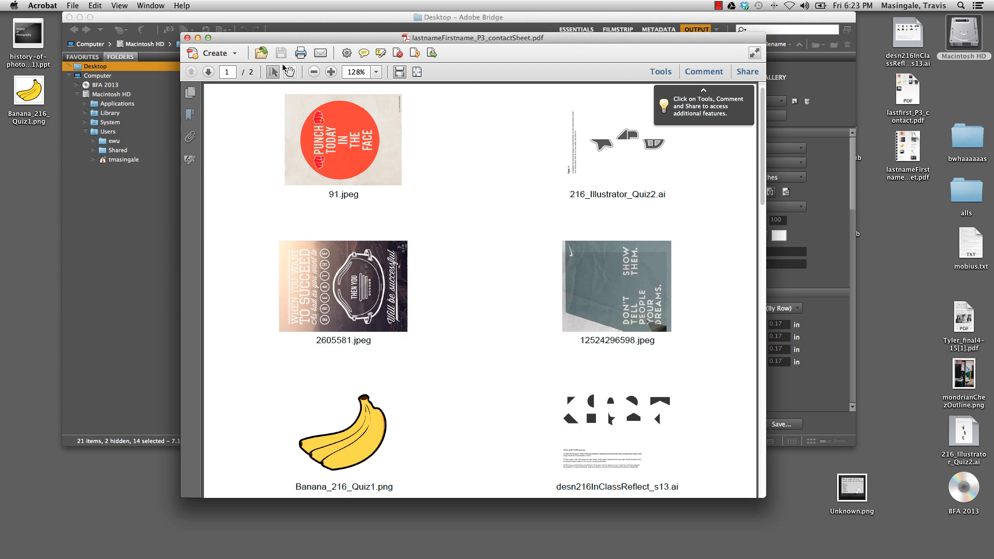
{"action": "left_click", "coordinate": [314, 73]}
{"action": "left_click", "coordinate": [312, 74]}
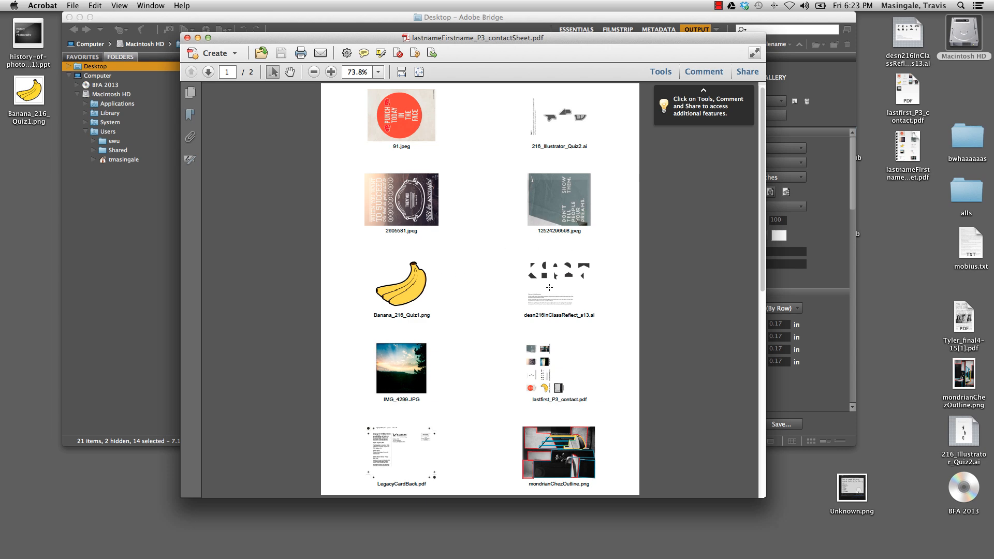
{"action": "scroll", "coordinate": [484, 351], "scroll_direction": "down", "scroll_amount": 10}
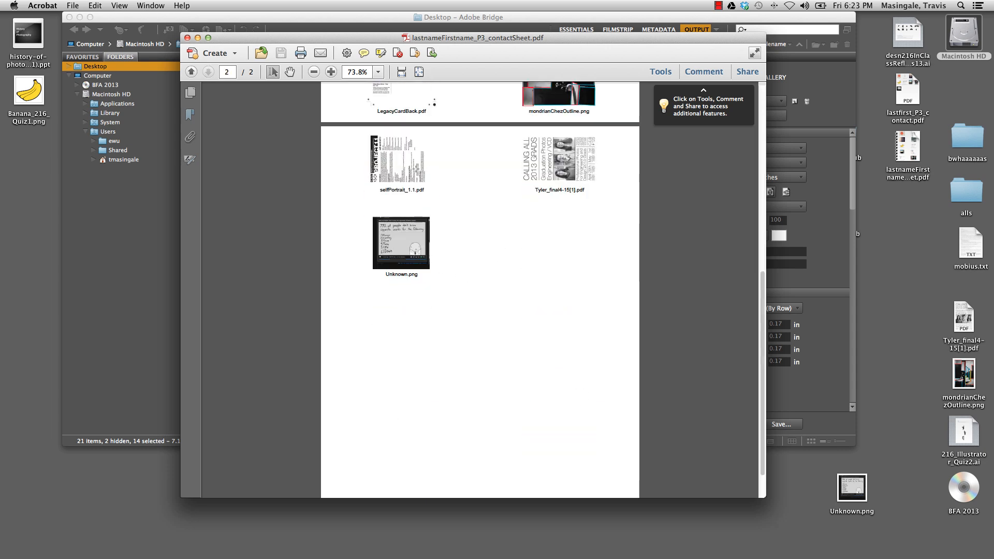
{"action": "scroll", "coordinate": [484, 216], "scroll_direction": "up", "scroll_amount": 15}
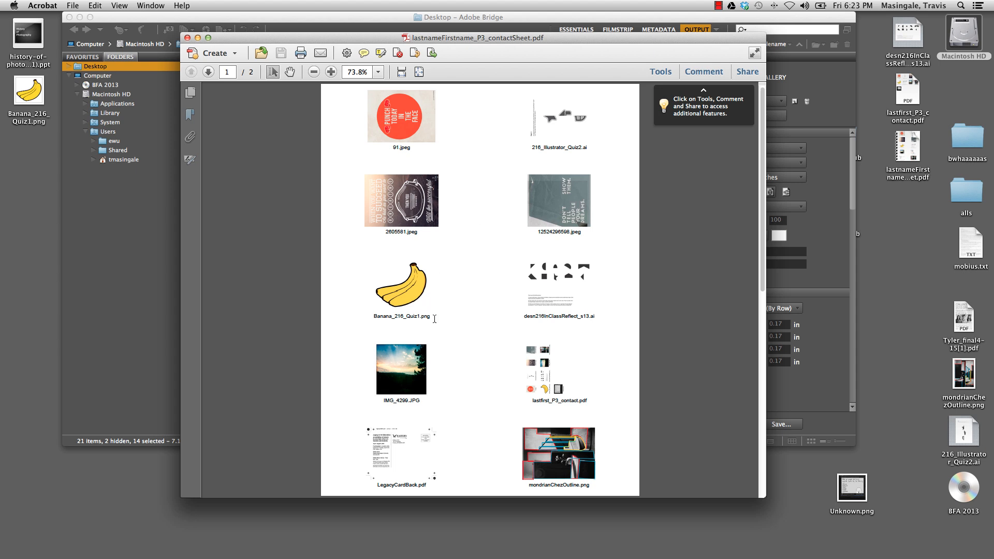
Check the file name captions beneath the images on the contact sheet's first page by highlighting them one at a time
{"action": "left_click_drag", "start_coordinate": [436, 316], "coordinate": [365, 313]}
{"action": "left_click_drag", "start_coordinate": [419, 233], "coordinate": [378, 234]}
{"action": "left_click_drag", "start_coordinate": [414, 149], "coordinate": [380, 148]}
{"action": "left_click_drag", "start_coordinate": [583, 148], "coordinate": [520, 149]}
{"action": "scroll", "coordinate": [480, 215], "scroll_direction": "down", "scroll_amount": 1}
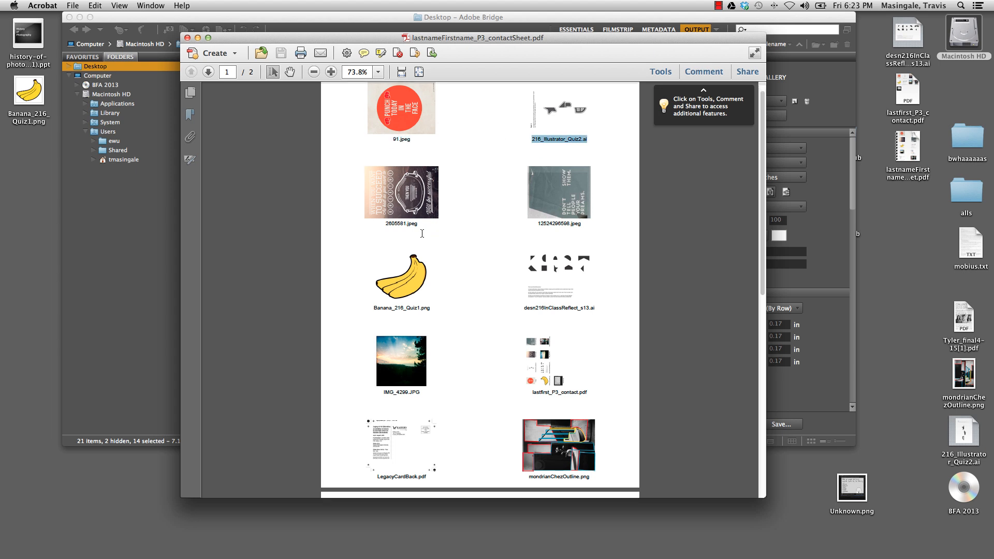
{"action": "left_click_drag", "start_coordinate": [422, 224], "coordinate": [379, 224]}
{"action": "double_click", "coordinate": [575, 228]}
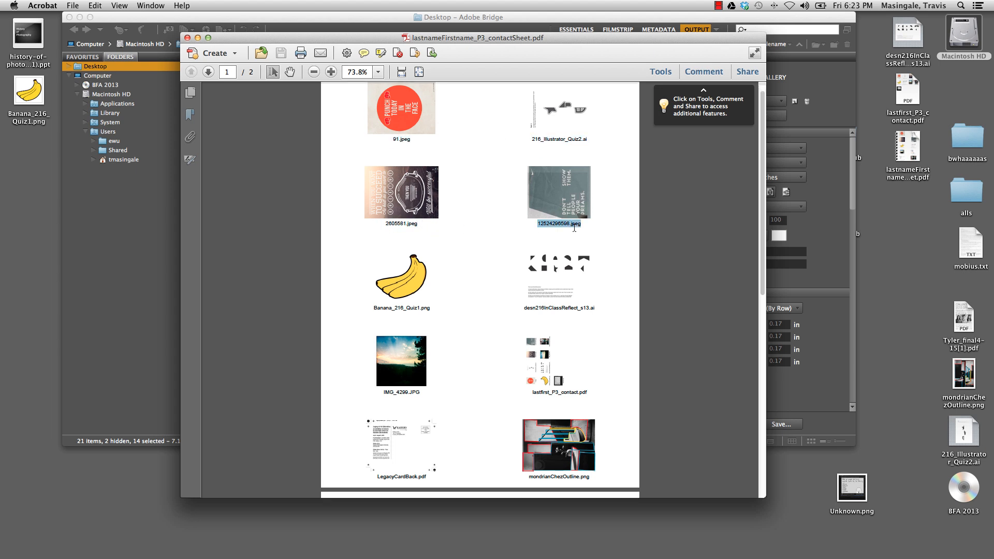
{"action": "double_click", "coordinate": [584, 309]}
{"action": "triple_click", "coordinate": [579, 305]}
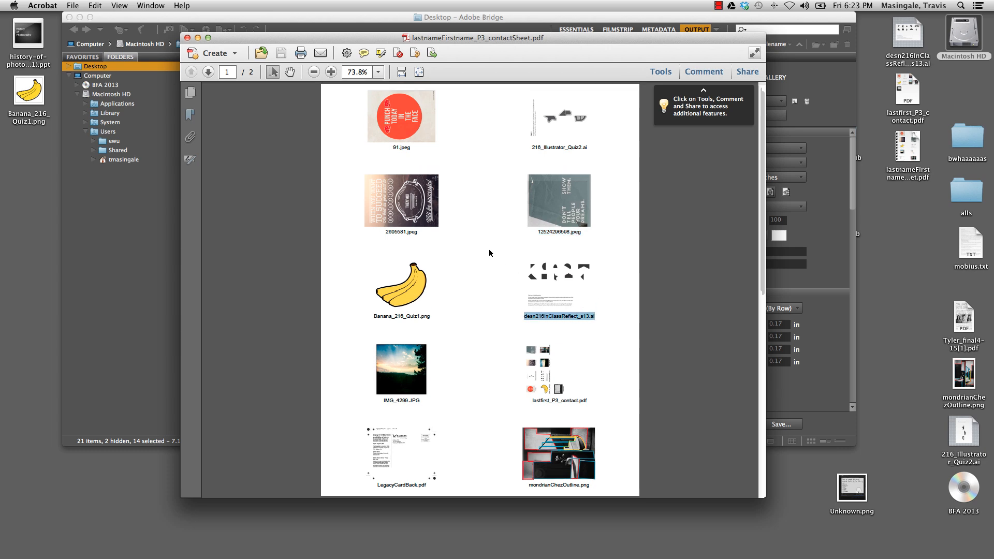
Review both contact sheet pages again, moving the PDF window slightly higher on the desktop
{"action": "scroll", "coordinate": [499, 250], "scroll_direction": "down", "scroll_amount": 10}
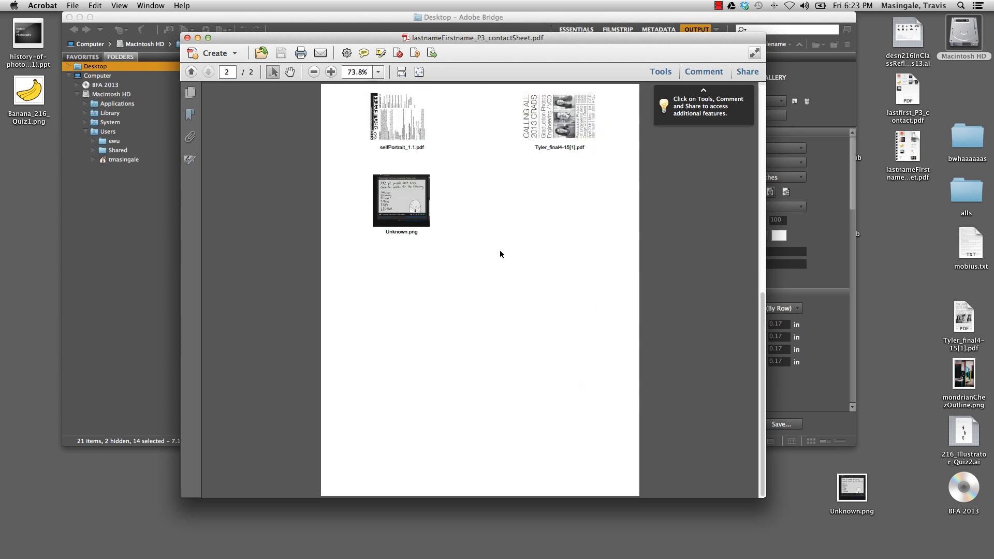
{"action": "scroll", "coordinate": [499, 250], "scroll_direction": "up", "scroll_amount": 10}
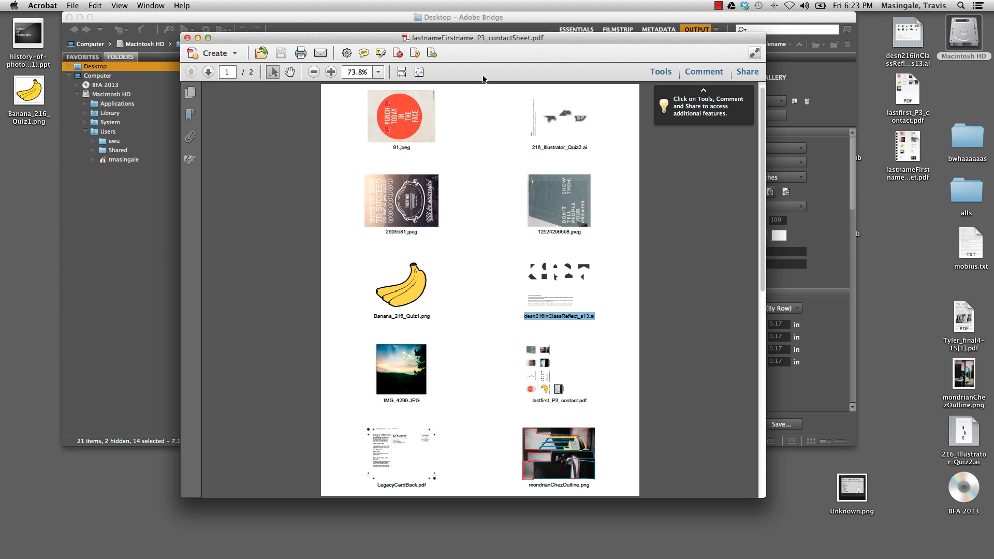
{"action": "left_click_drag", "start_coordinate": [499, 40], "coordinate": [489, 25]}
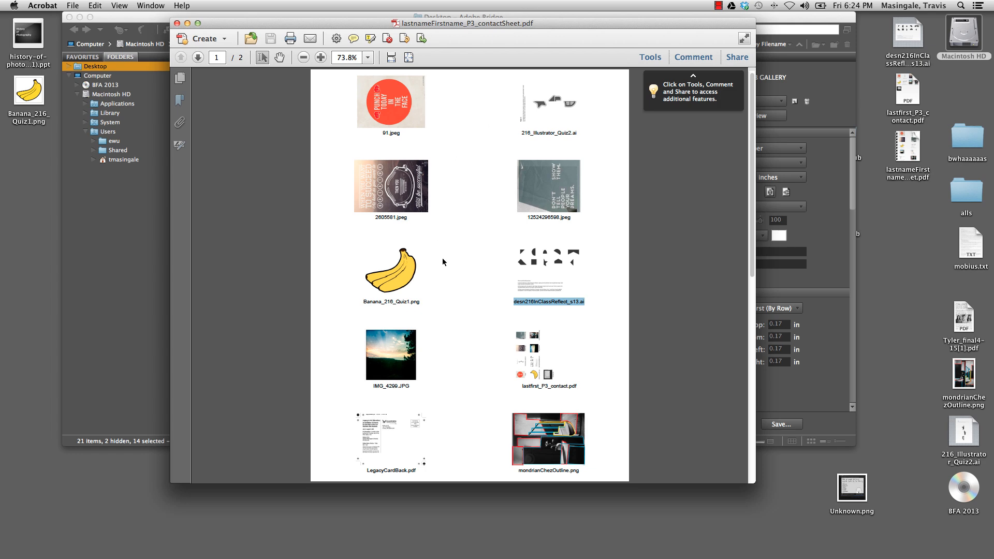
{"action": "scroll", "coordinate": [456, 257], "scroll_direction": "down", "scroll_amount": 5}
{"action": "scroll", "coordinate": [457, 261], "scroll_direction": "up", "scroll_amount": 5}
{"action": "left_click", "coordinate": [718, 5]}
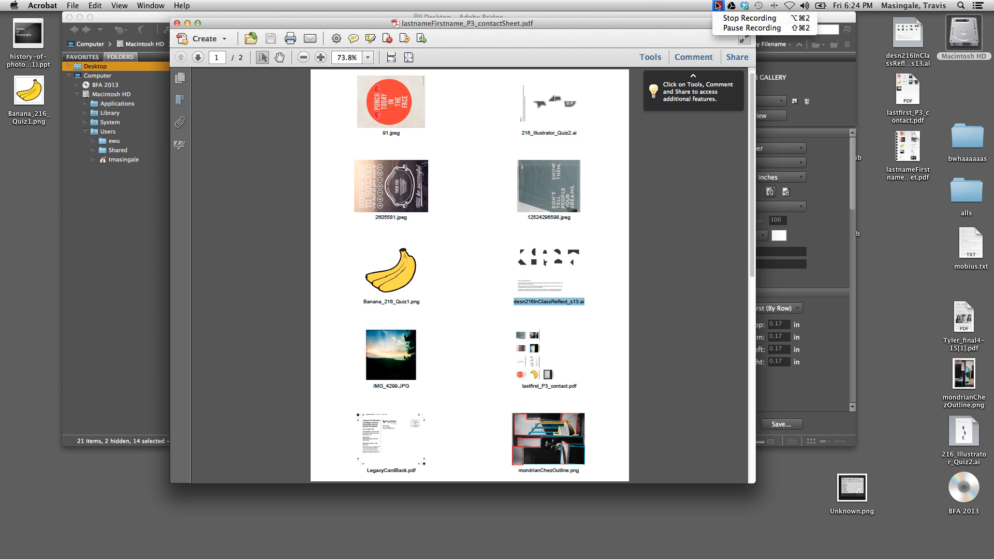